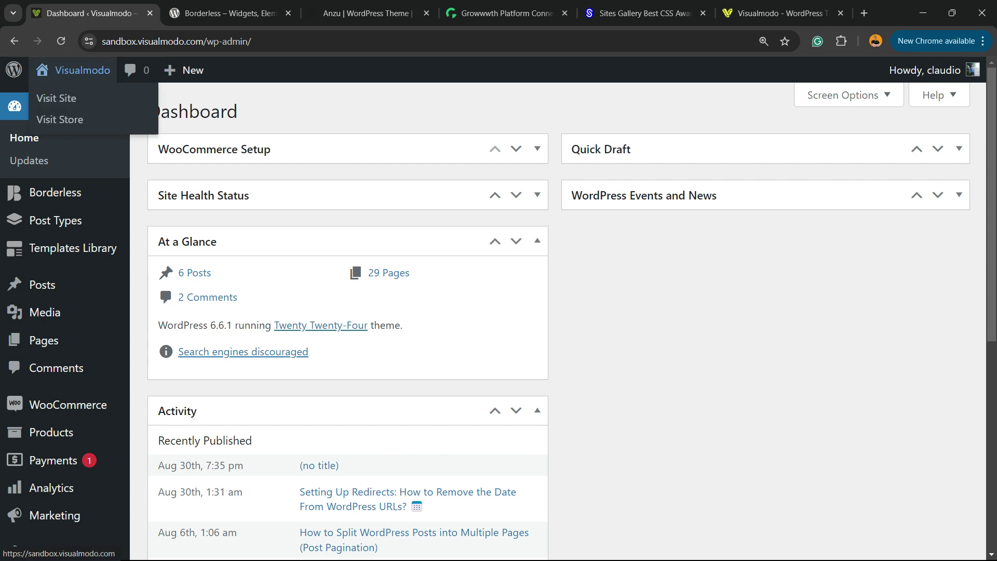
Open the site's front end in a new tab, view its home page and return to the dashboard
right_click(78, 93)
left_click(120, 104)
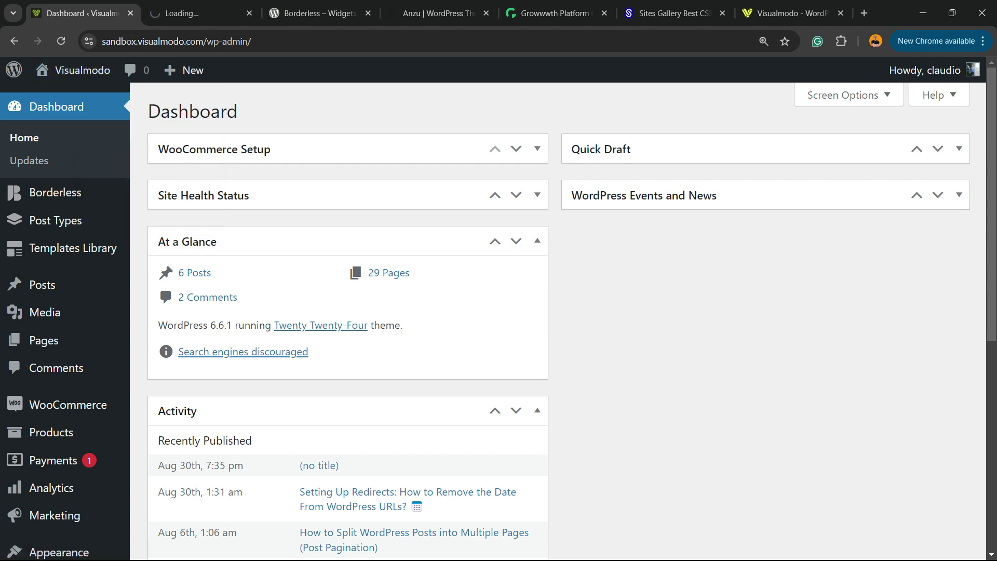
left_click(200, 13)
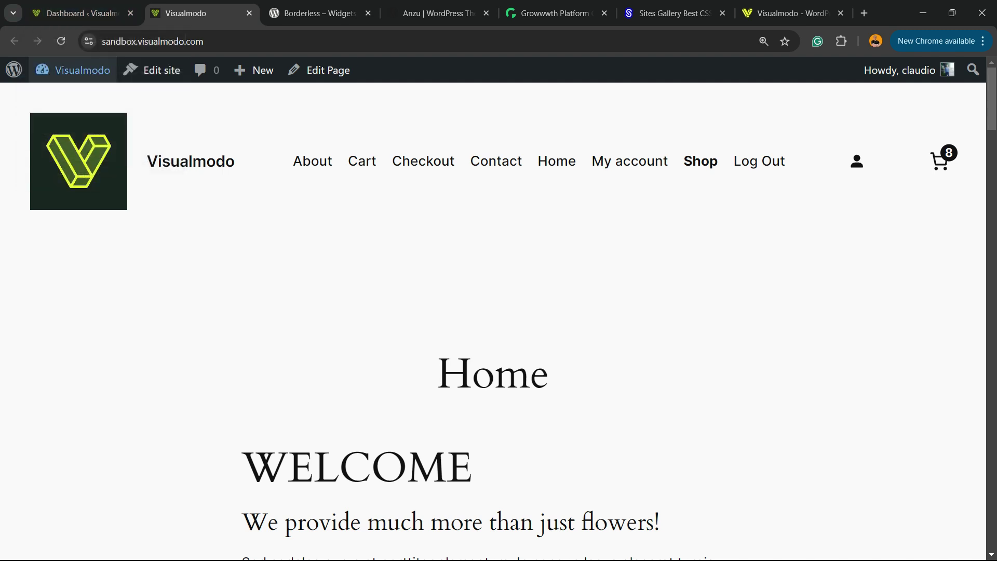
left_click(83, 13)
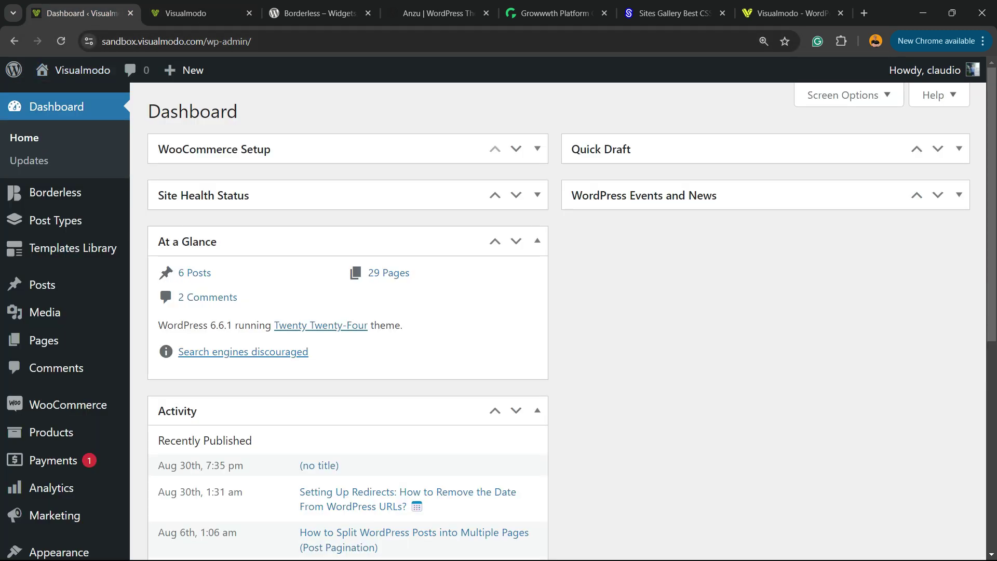
key("ctrl+Tab")
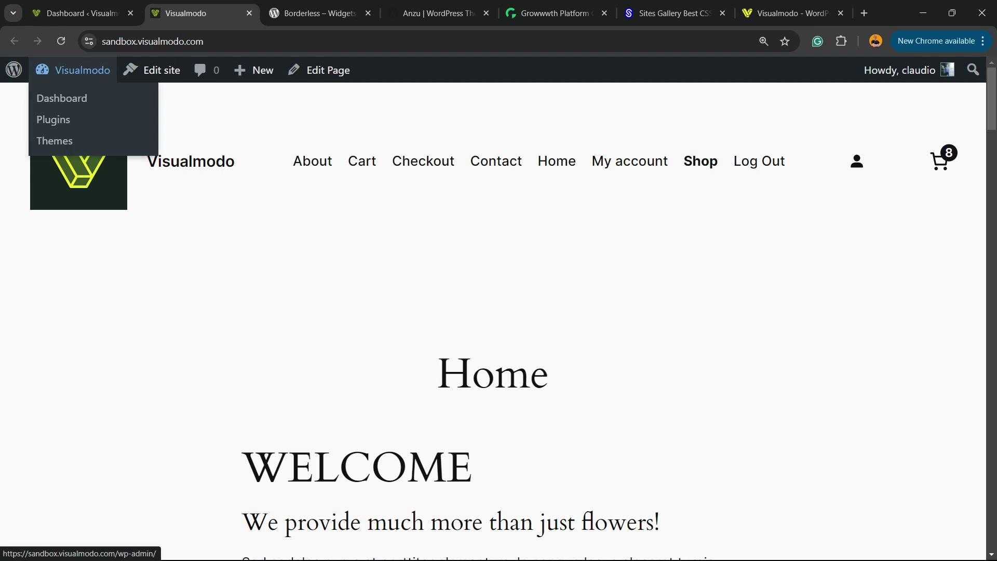
key("ctrl+shift+Tab")
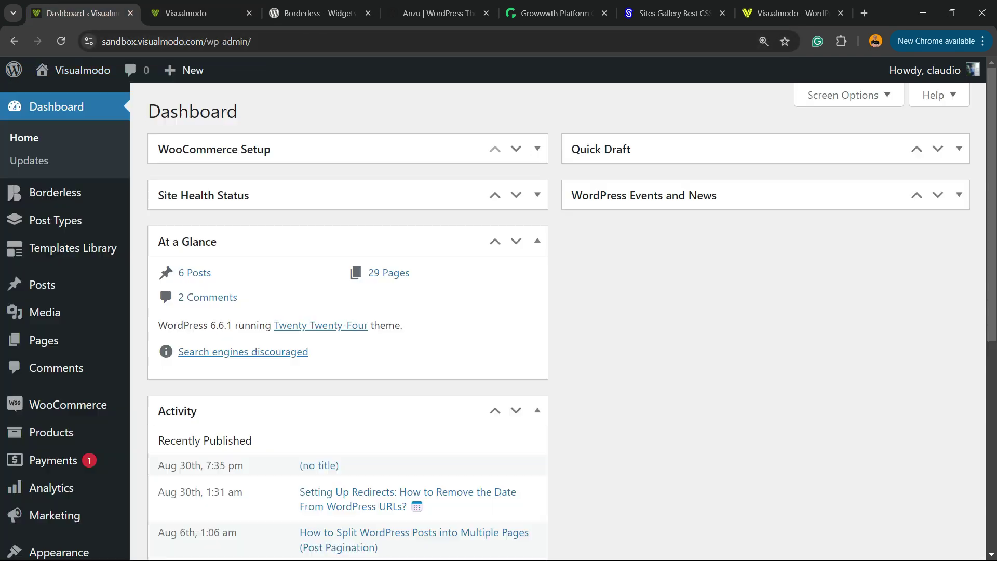
Go to the page for adding new plugins and search for "WPFront Notification Bar"
left_click_drag(251, 41, 206, 41)
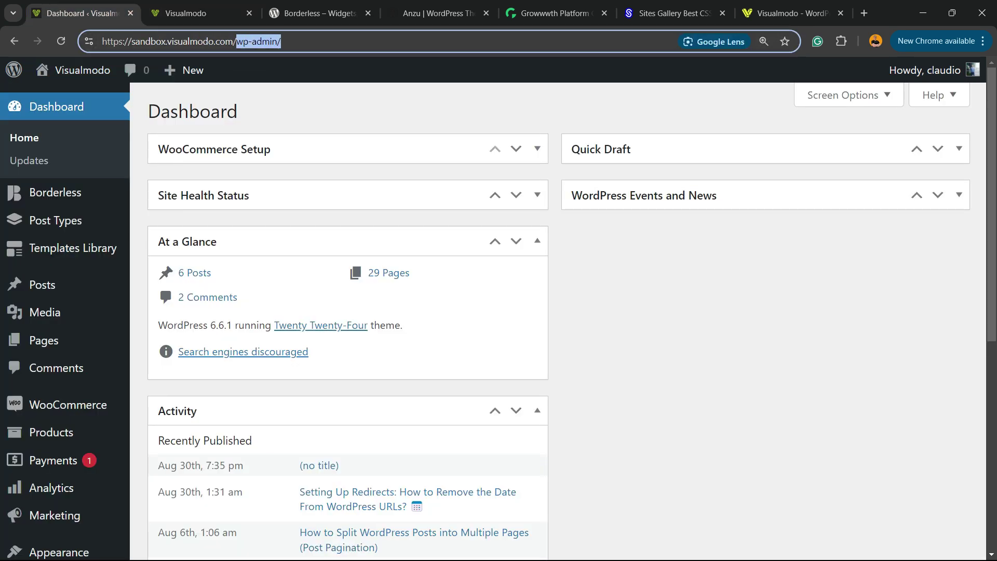
scroll(73, 119, "down", 2)
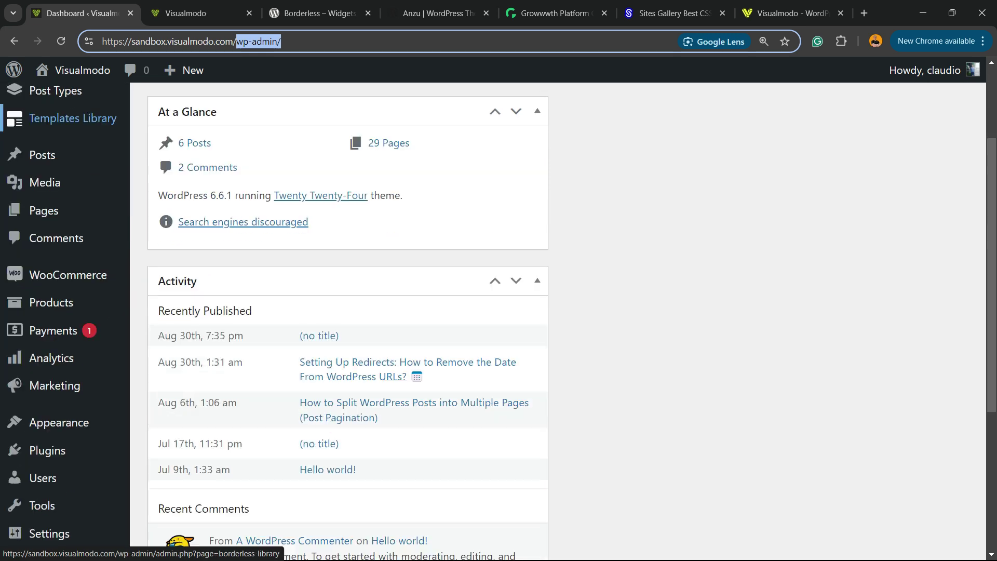
mouse_move(47, 450)
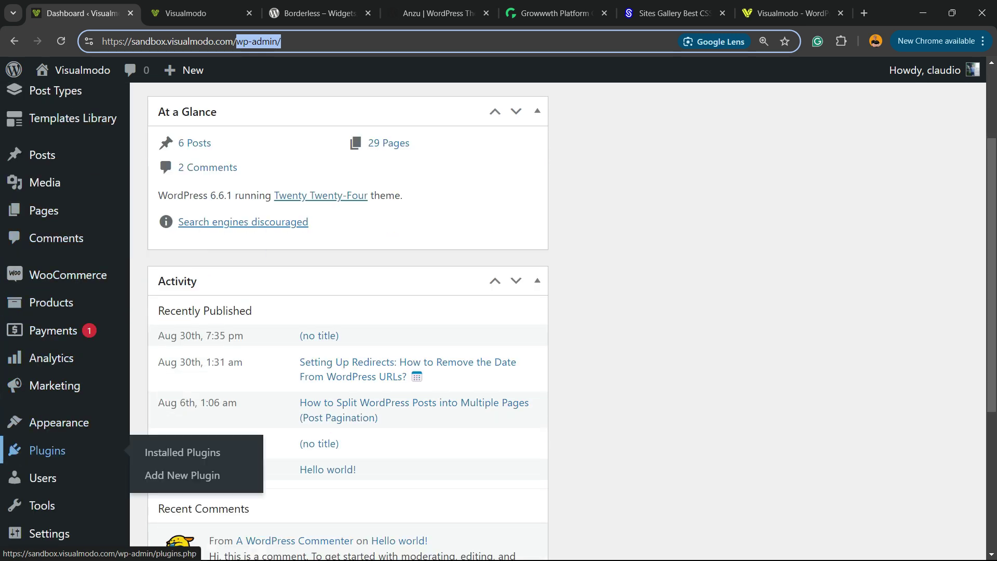
left_click(182, 474)
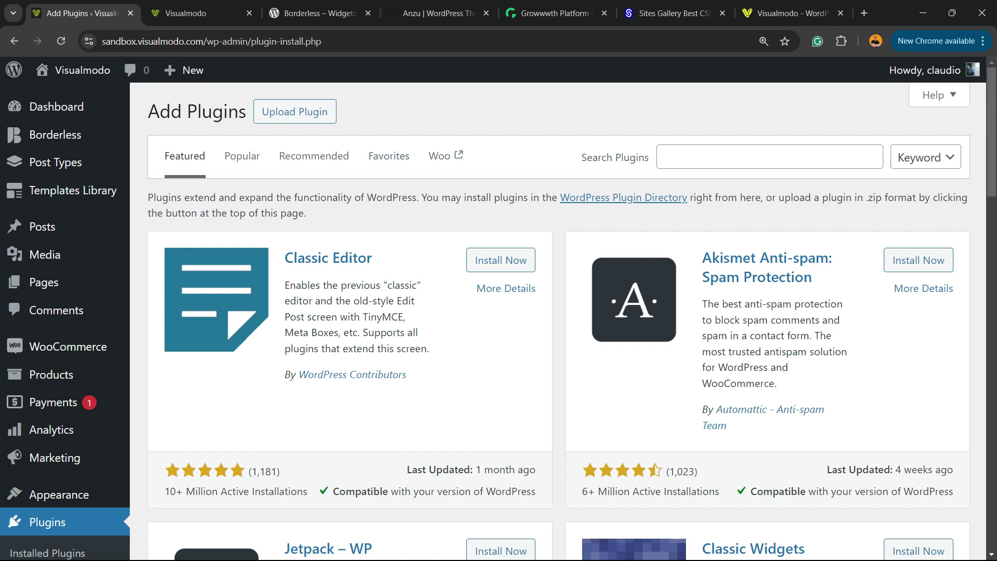
left_click_drag(581, 157, 649, 157)
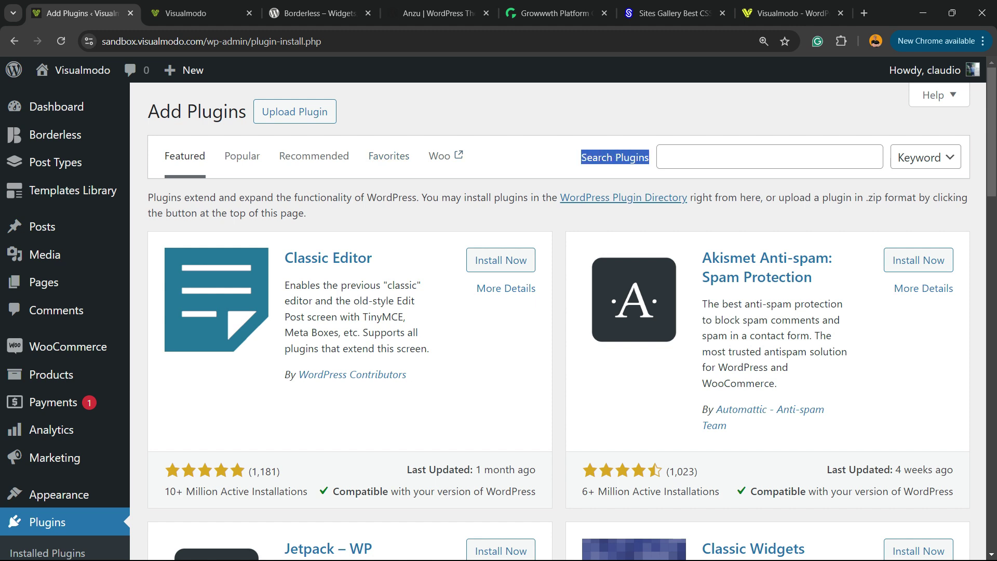
left_click(769, 156)
type("WPFront Notification Bar")
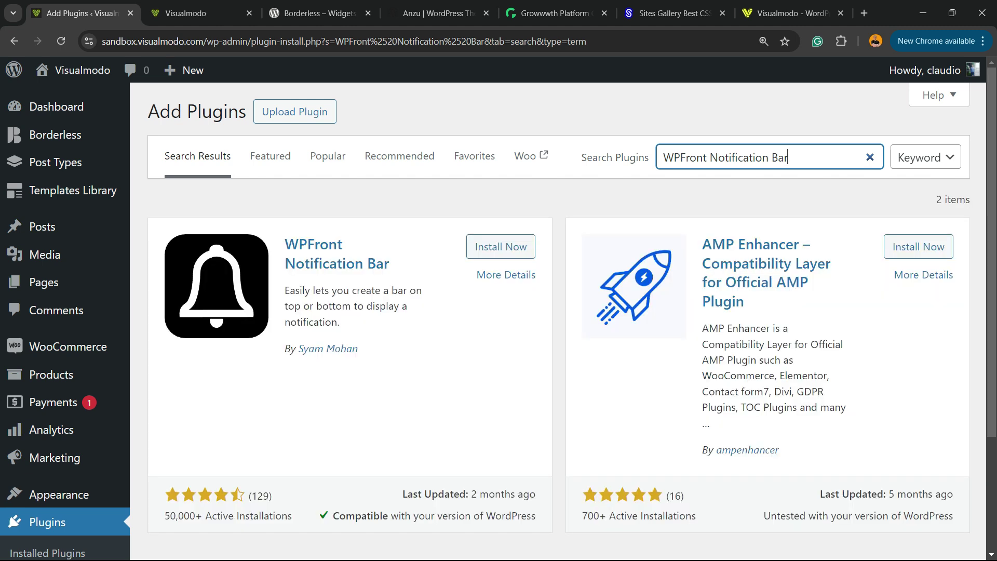
Install and activate the WPFront Notification Bar plugin
left_click(500, 247)
mouse_move(358, 348)
left_mouse_down()
mouse_move(290, 348)
mouse_move(358, 348)
left_mouse_up()
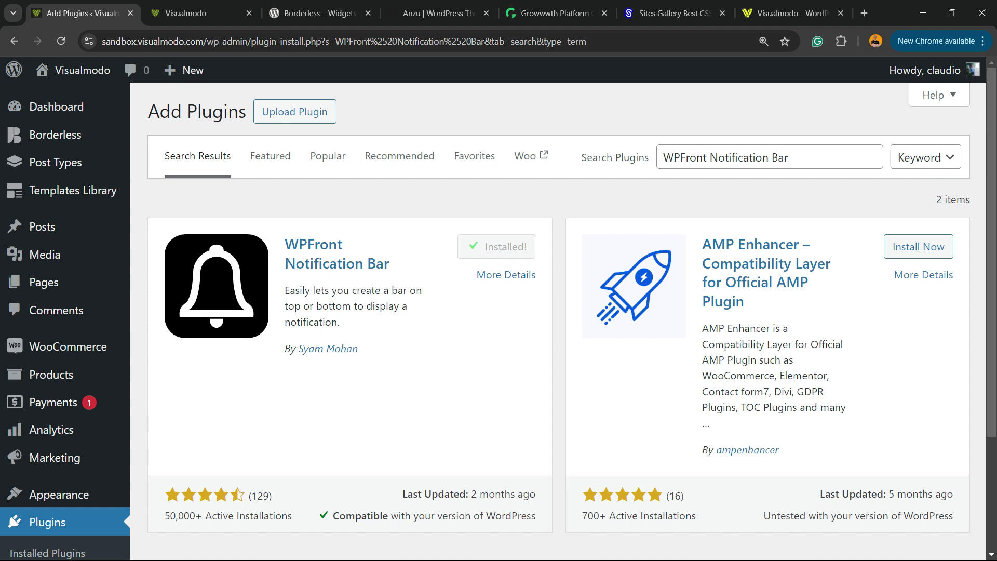
left_click(508, 246)
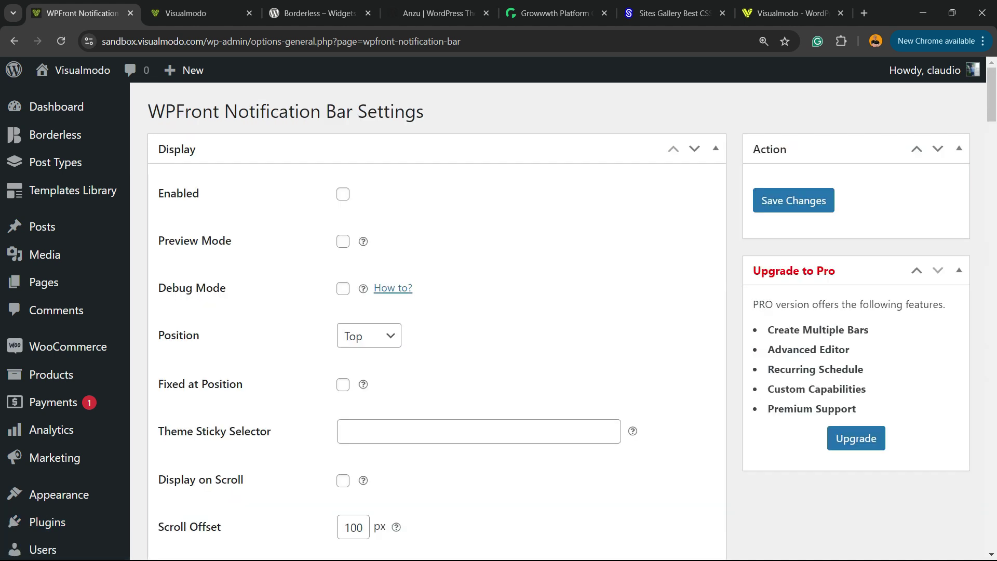
Open the Notification Bar settings page from the WordPress admin settings
scroll(436, 322, "down", 5)
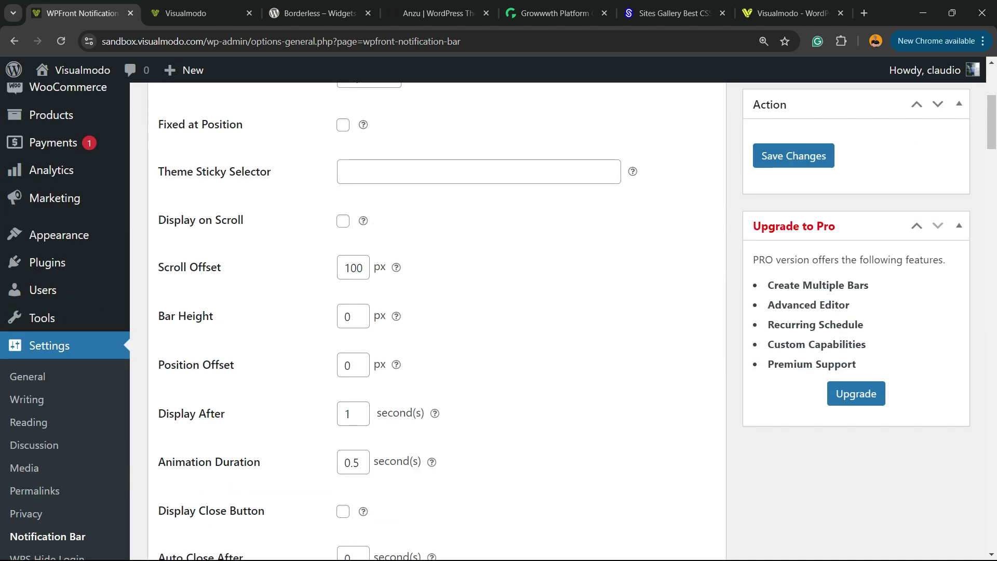
scroll(52, 197, "up", 5)
scroll(52, 198, "down", 5)
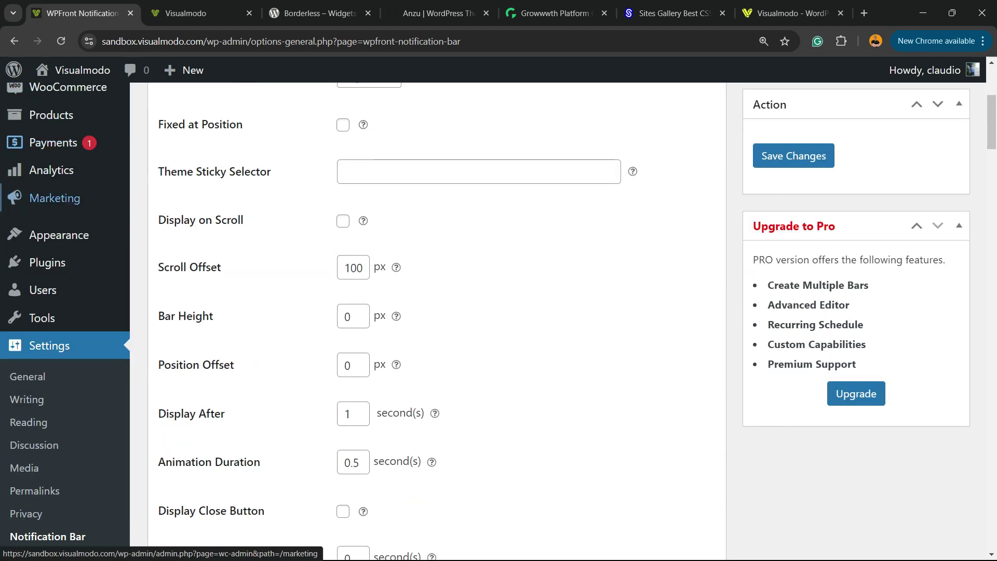
scroll(52, 198, "down", 3)
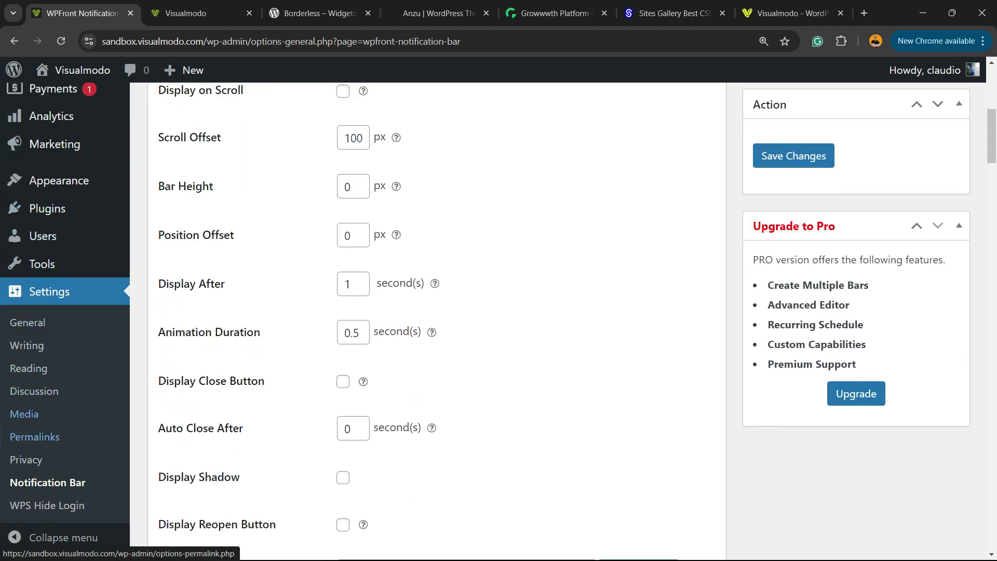
left_click(47, 482)
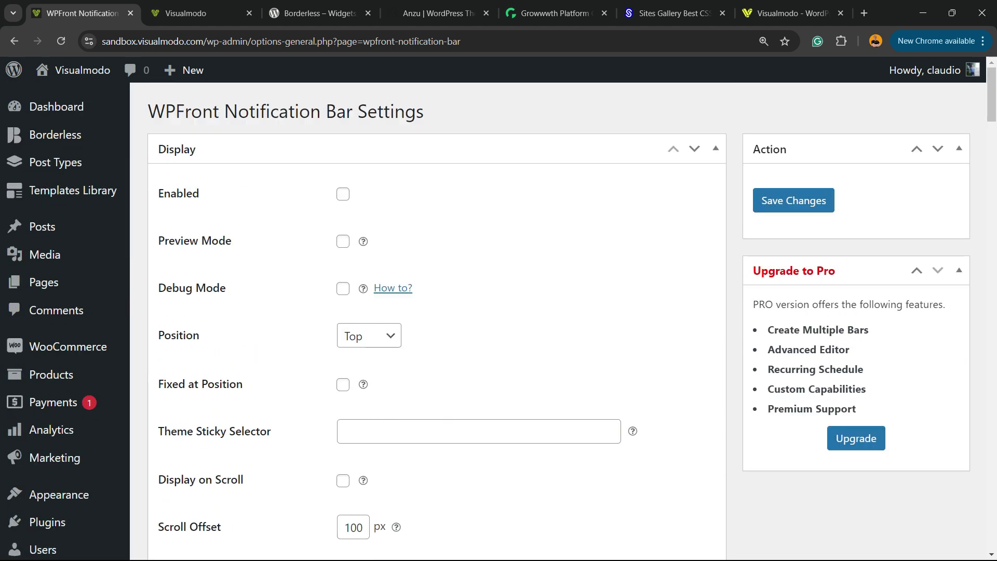
Enlarge the page view and enable the notification bar in its Display settings
key("ctrl+plus")
key("ctrl+plus")
key("ctrl+minus")
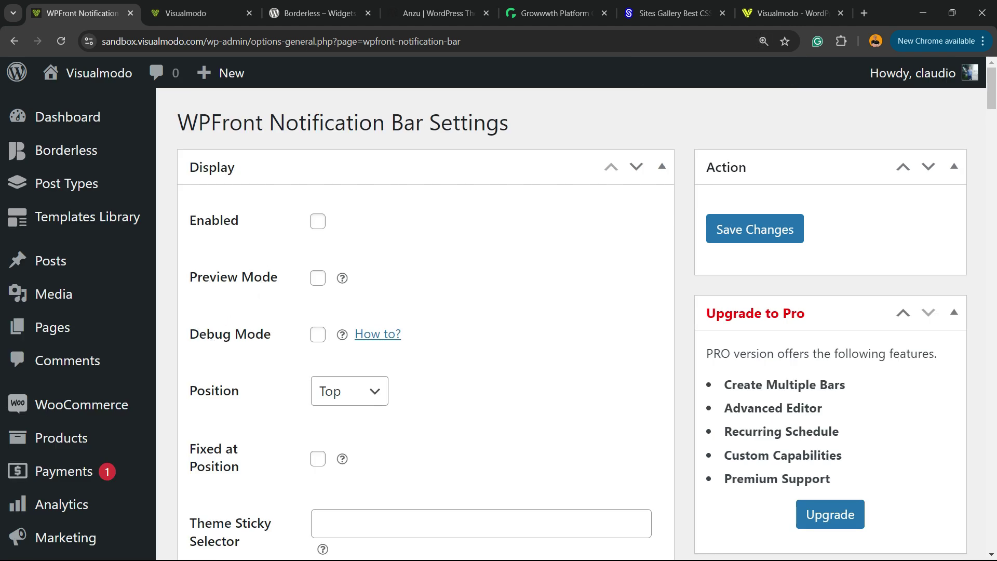
left_click(317, 221)
double_click(213, 220)
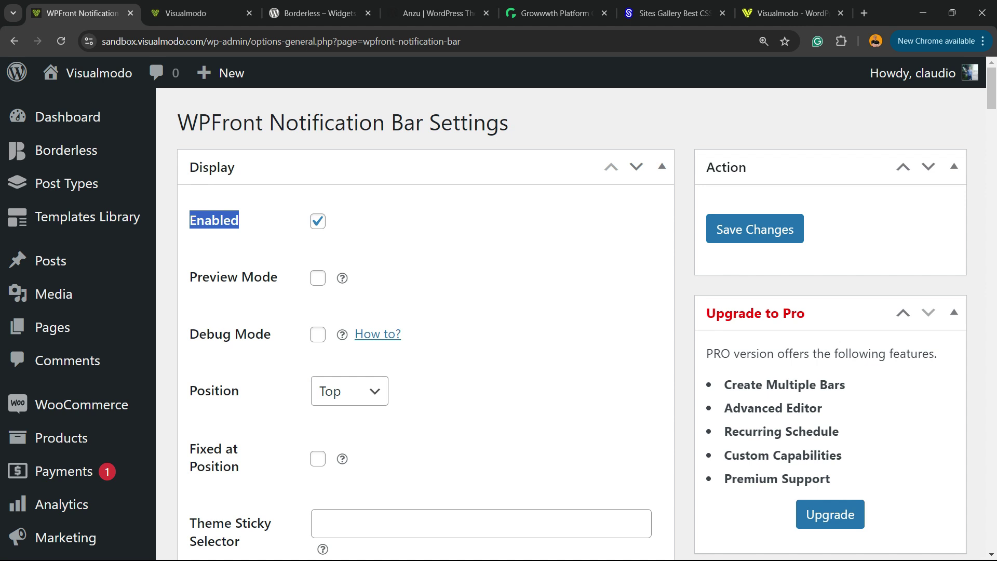
Look through the Position options for the notification bar, leaving Top selected
scroll(498, 322, "down", 2)
left_click(342, 260)
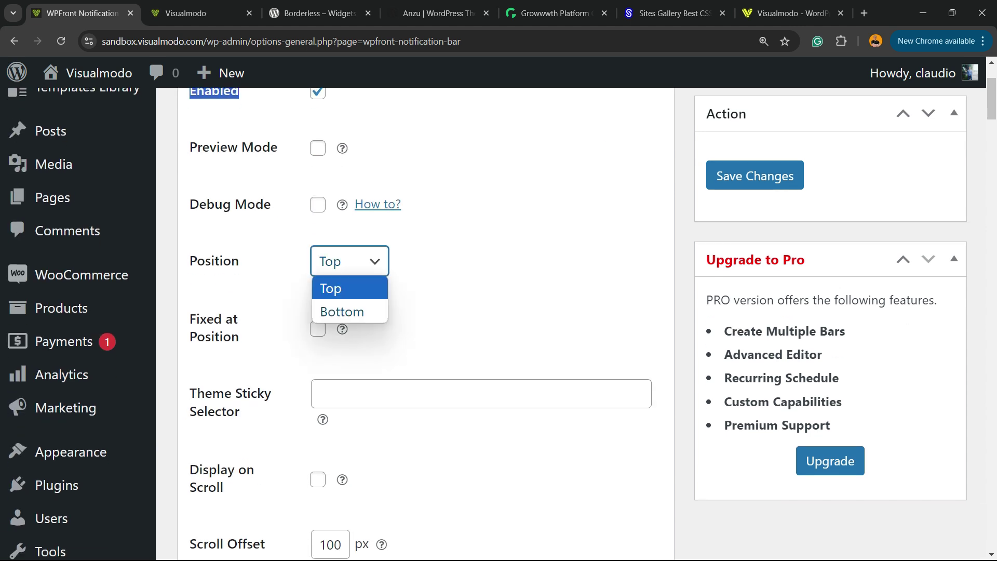
key("Down")
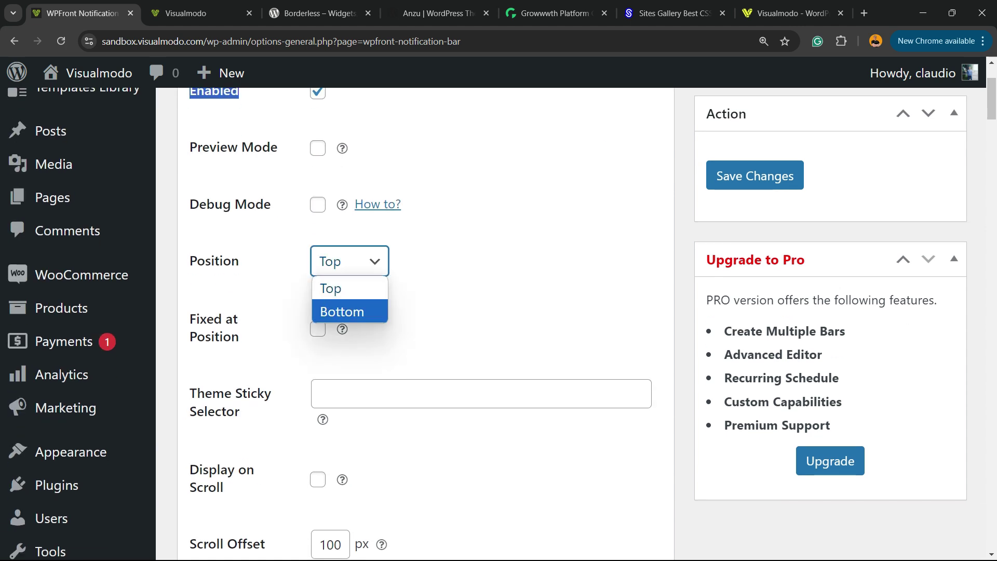
key("Escape")
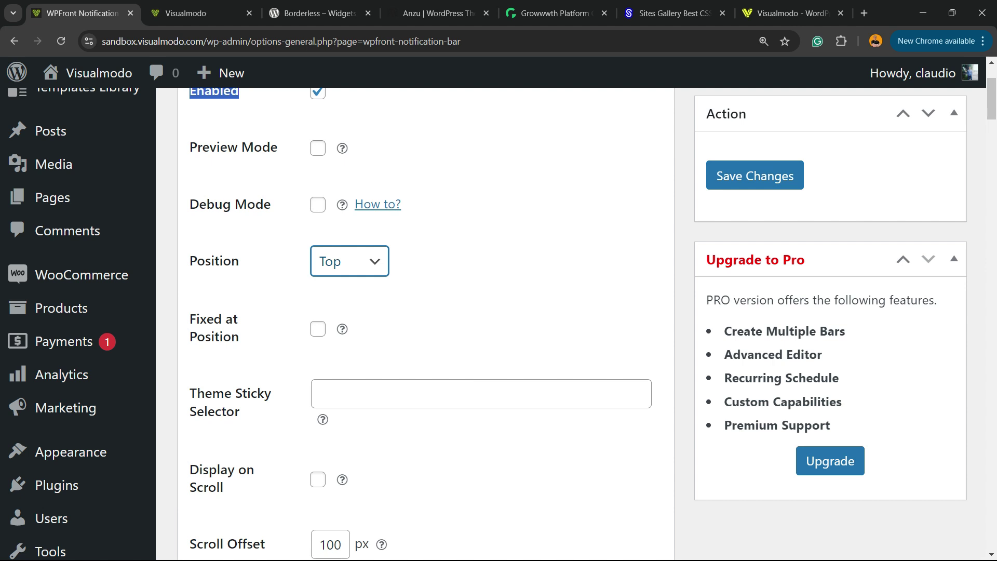
Turn on the Display Close Button option for the notification bar and save the settings
scroll(342, 332, "down", 2)
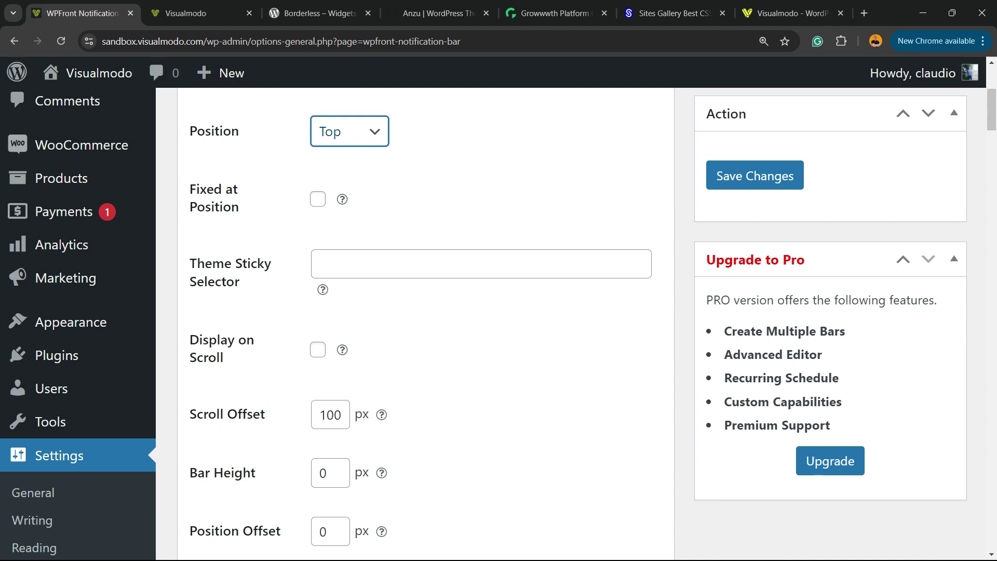
scroll(426, 322, "down", 2)
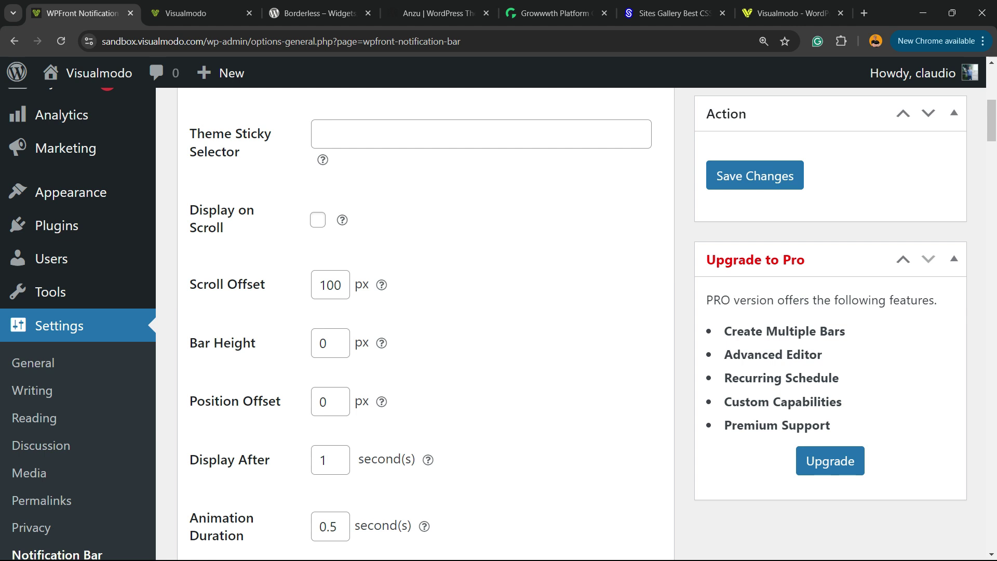
scroll(426, 322, "down", 2)
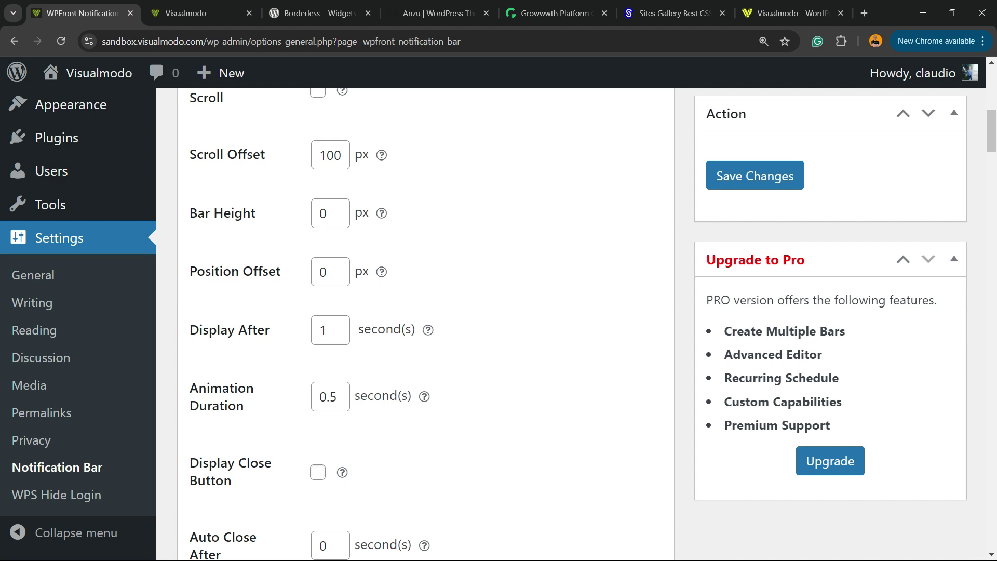
scroll(426, 322, "down", 2)
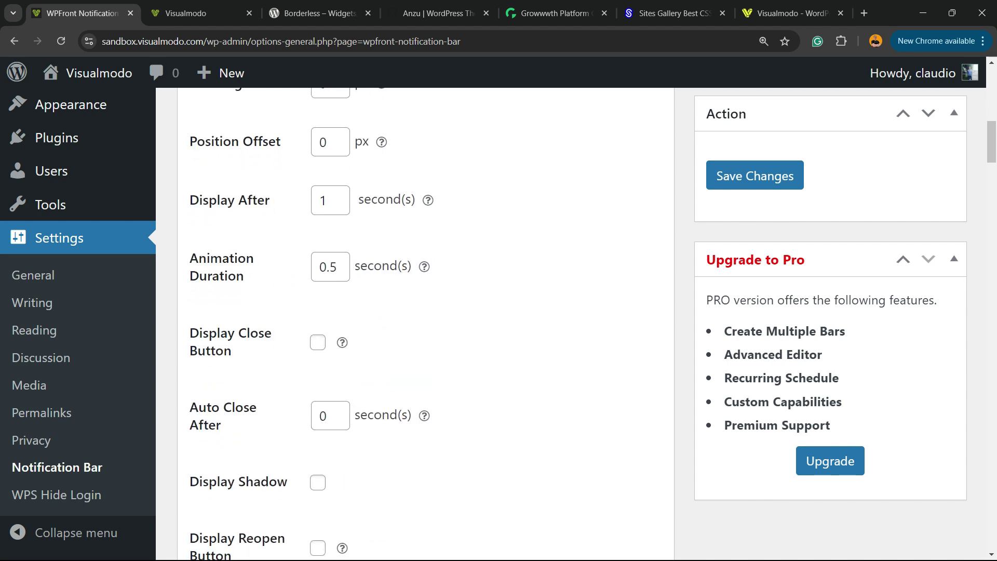
left_click(318, 342)
scroll(426, 322, "down", 2)
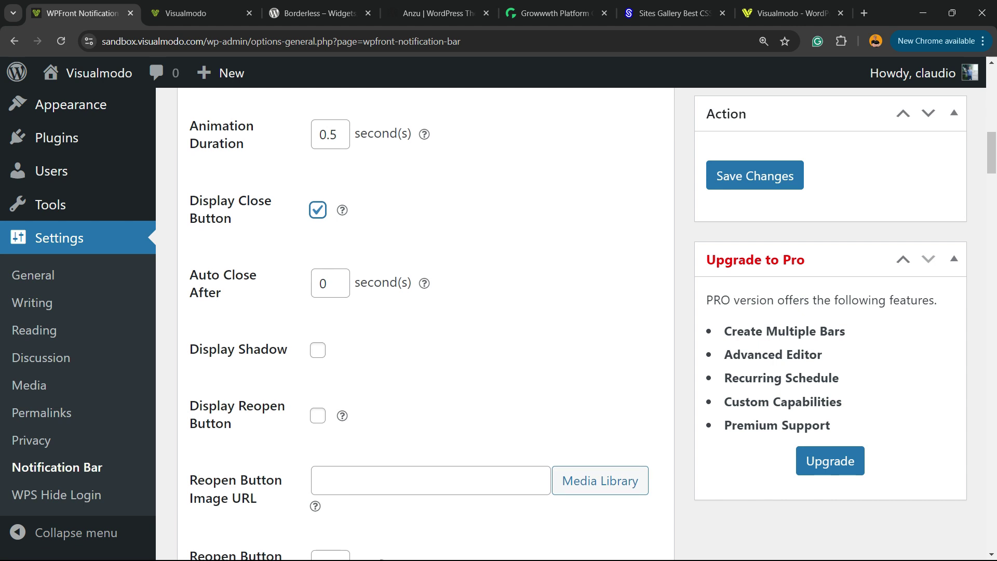
scroll(425, 322, "down", 4)
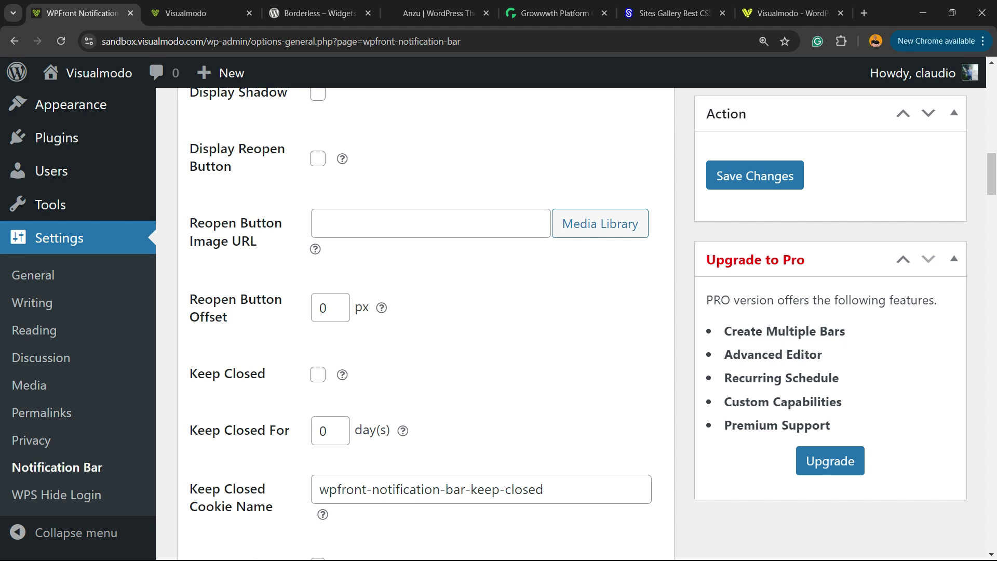
scroll(422, 324, "down", 2)
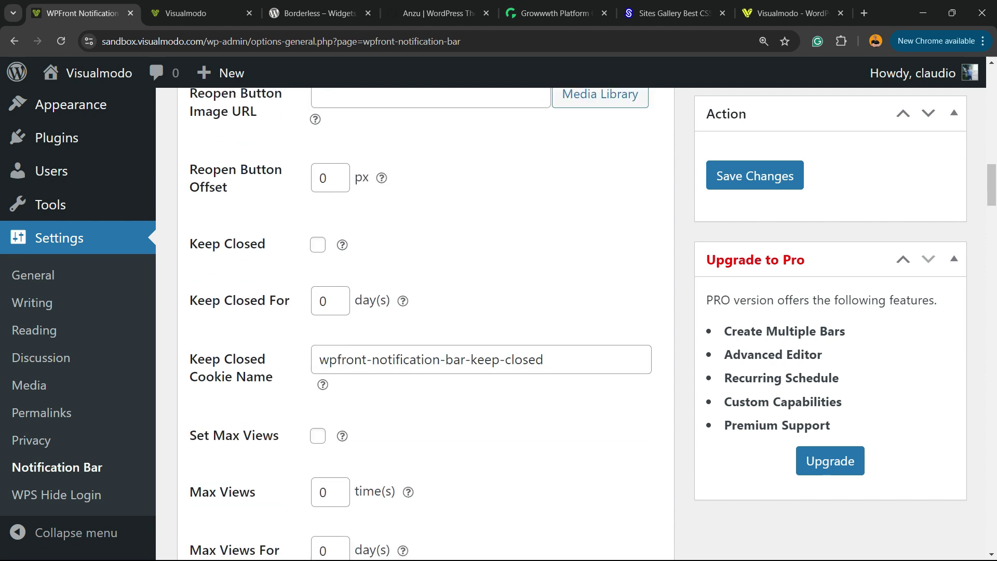
scroll(421, 324, "down", 2)
scroll(421, 324, "up", 5)
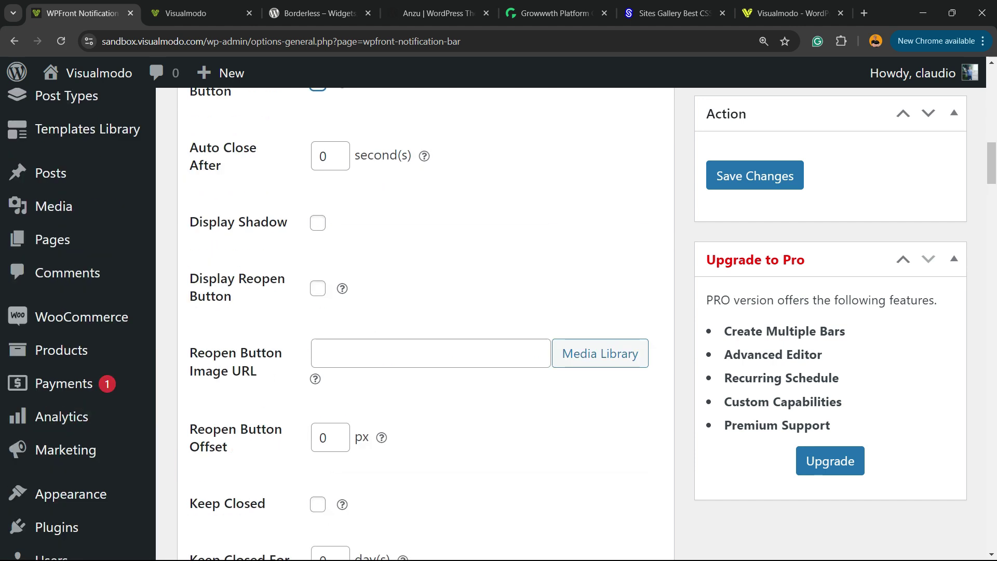
left_click(754, 175)
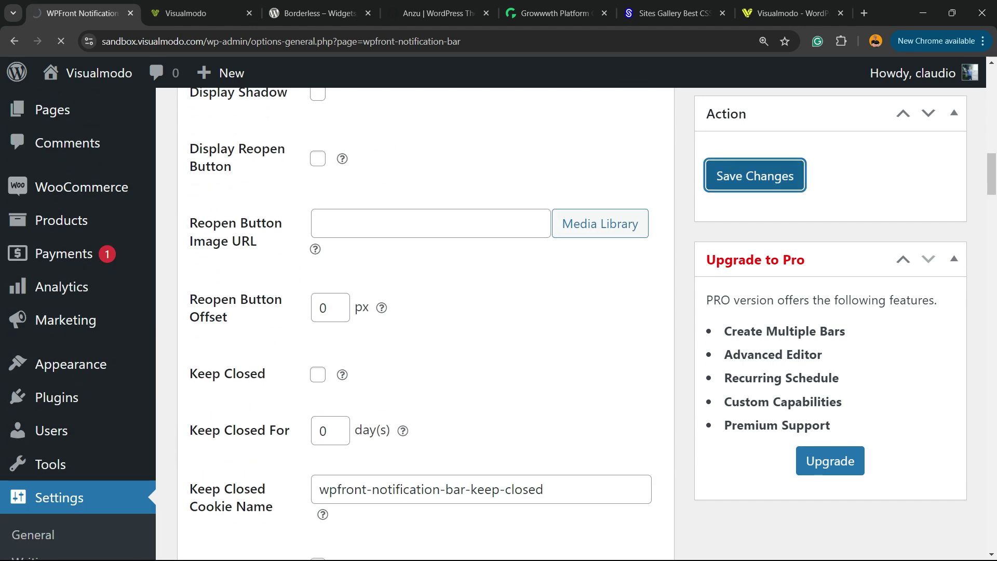
Review the remaining Display settings of the notification bar, from the scroll and timing options through the device and small-window options
scroll(421, 324, "down", 10)
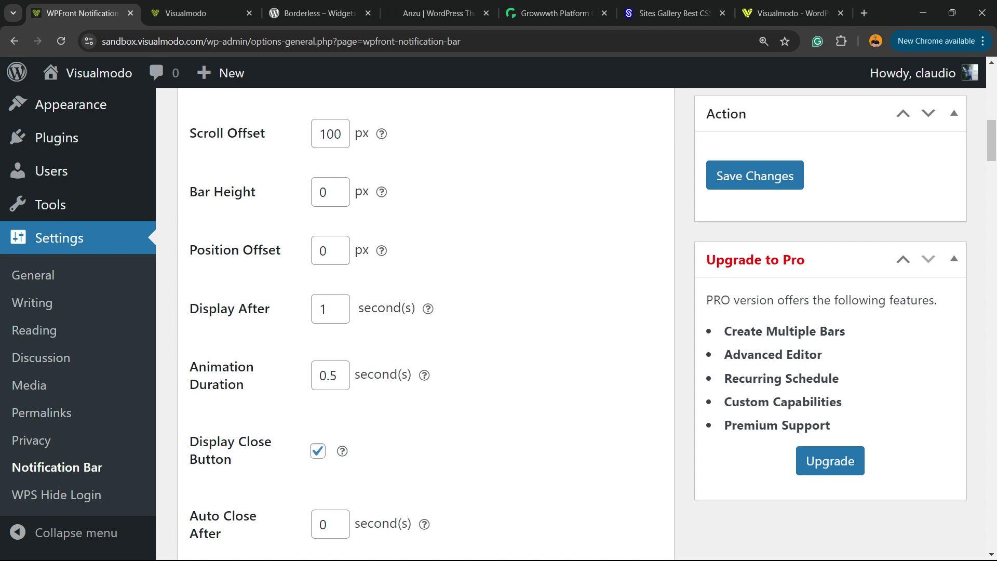
scroll(421, 324, "down", 7)
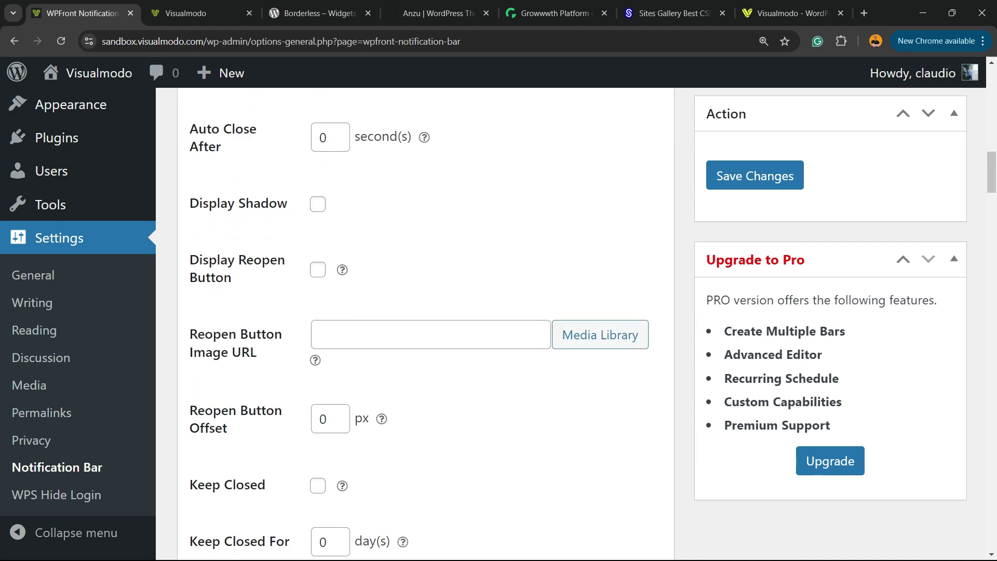
scroll(421, 324, "down", 7)
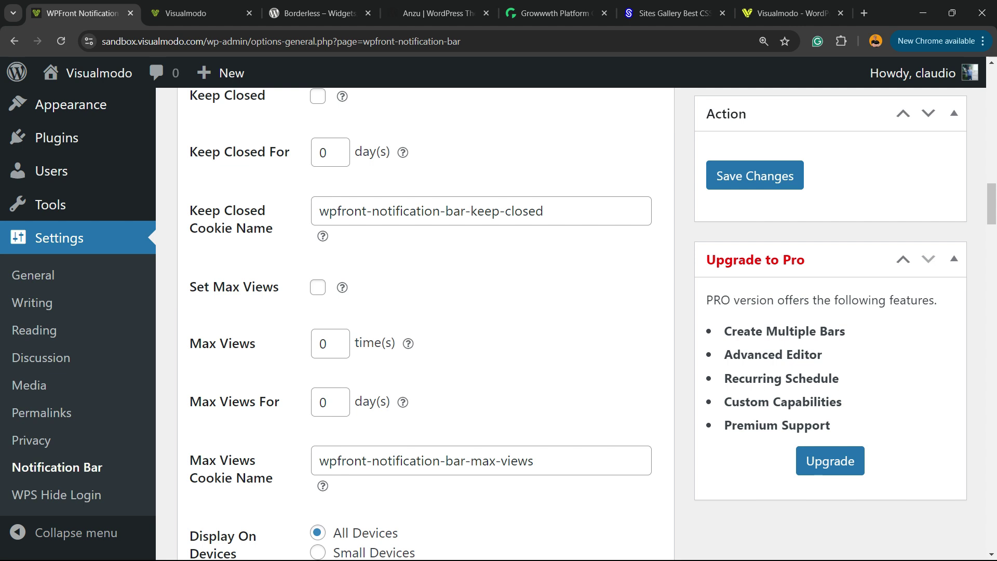
scroll(421, 324, "down", 2)
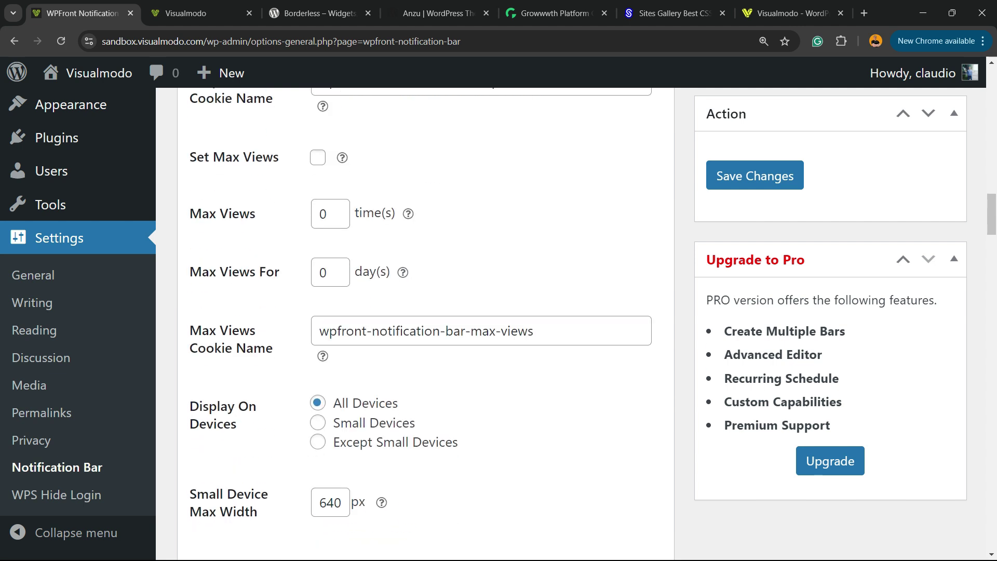
scroll(421, 324, "down", 2)
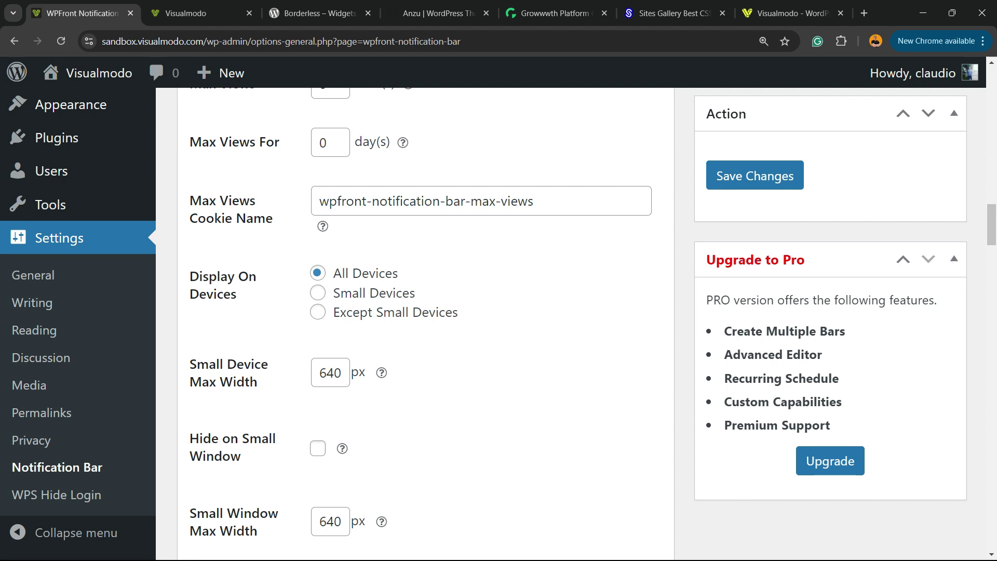
scroll(426, 322, "down", 2)
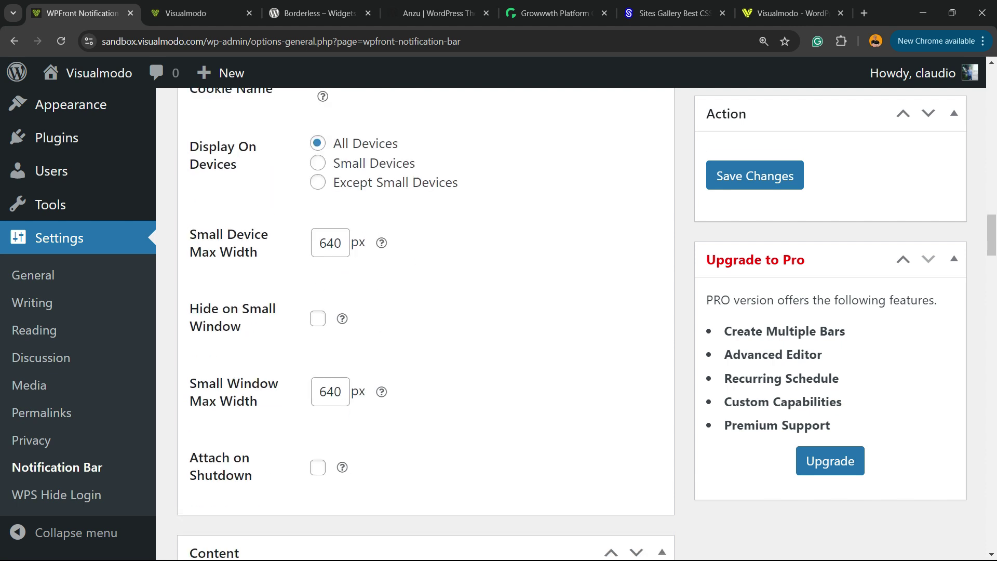
scroll(426, 322, "down", 4)
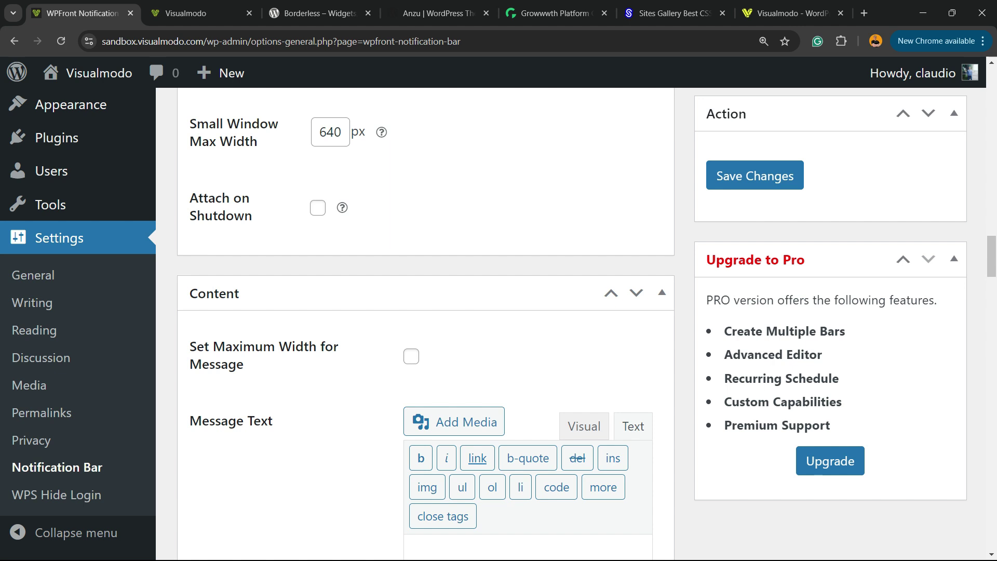
scroll(426, 322, "down", 2)
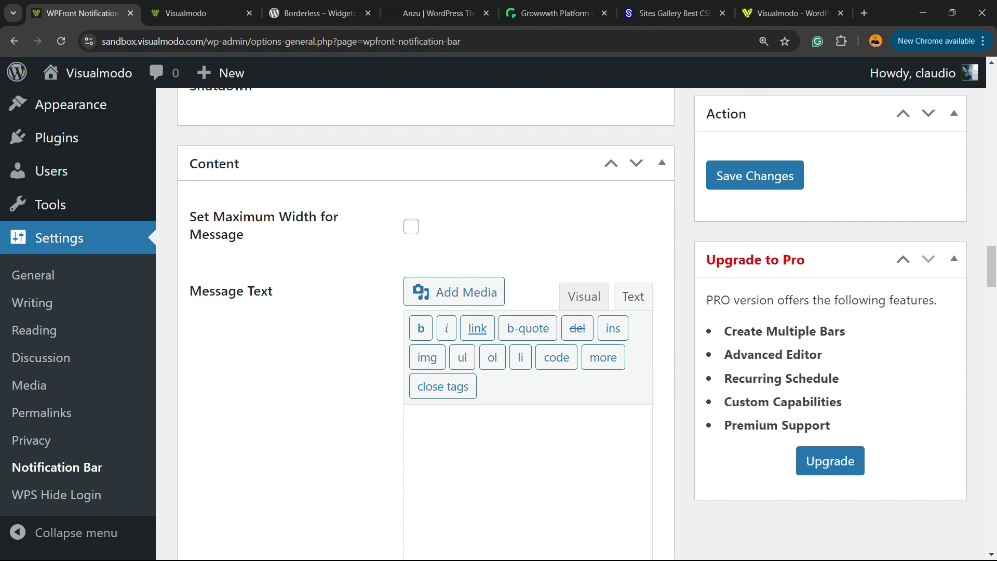
Switch the Message Text editor in the Content settings to visual mode and enter "Free Shipping!!!" as the message
scroll(425, 322, "down", 1)
scroll(426, 322, "up", 1)
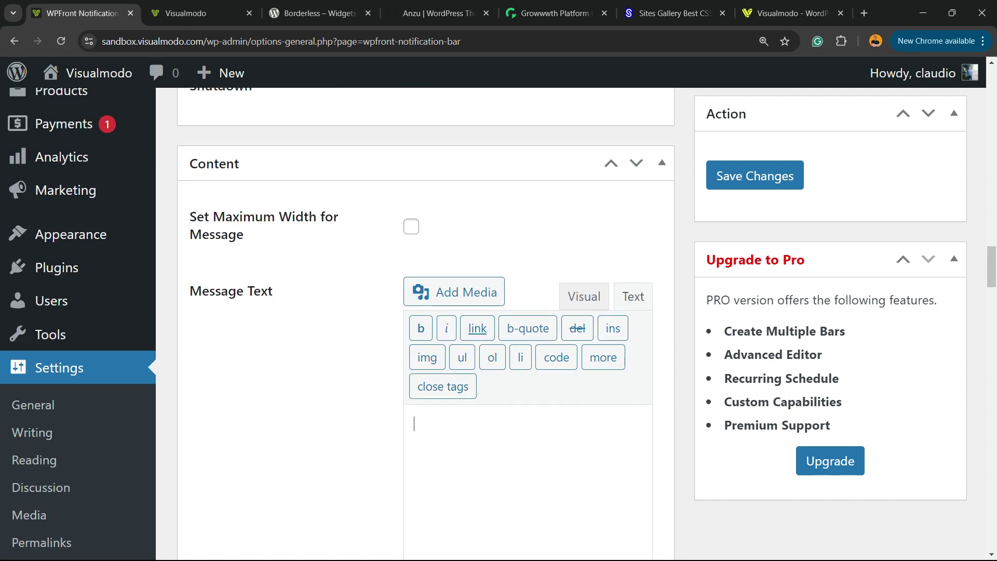
left_click(583, 296)
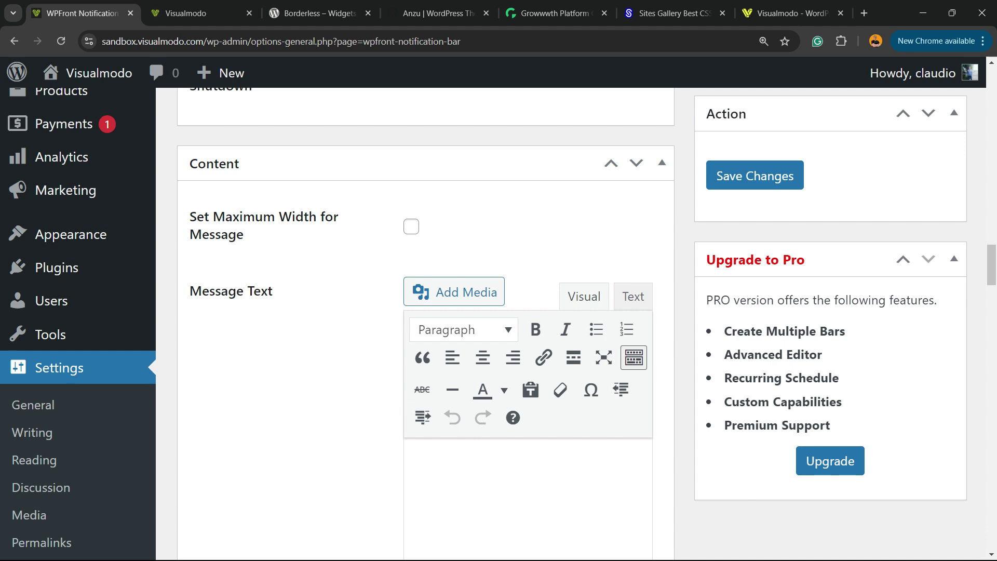
type("Free Shipping ")
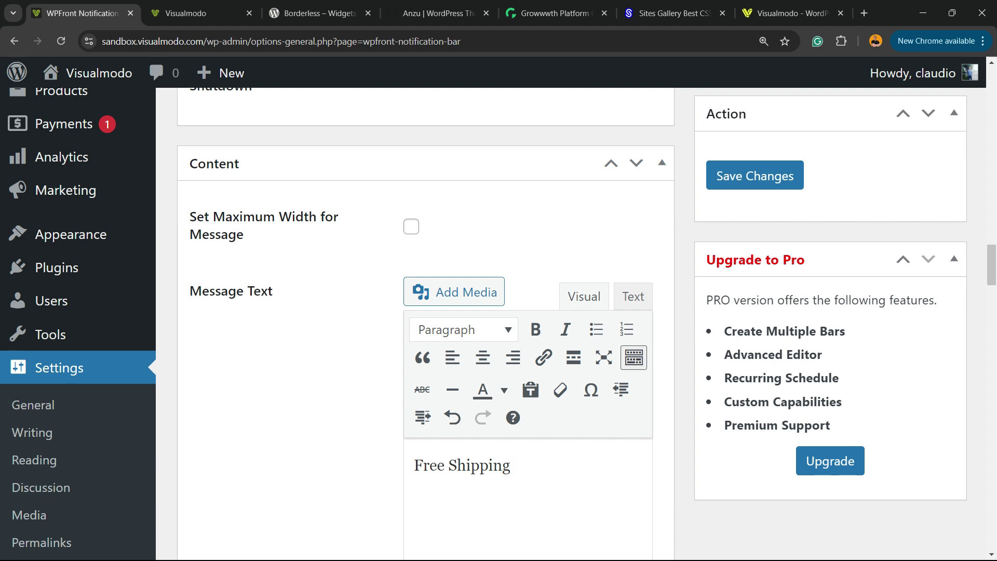
type("!!!")
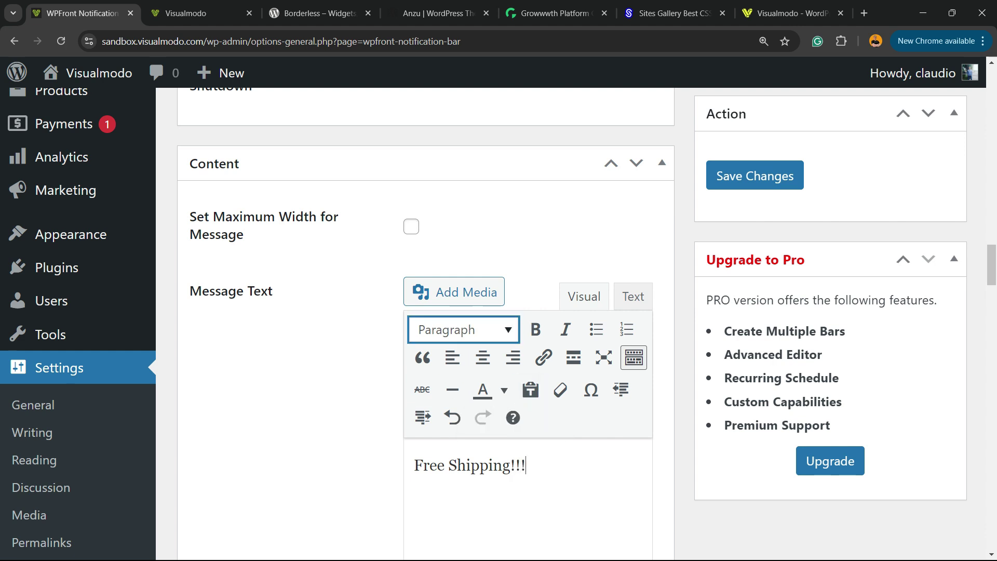
Turn on the Display Button option in the Content settings and begin the Button Text with "Buy No"
scroll(462, 330, "down", 4)
scroll(603, 131, "down", 5)
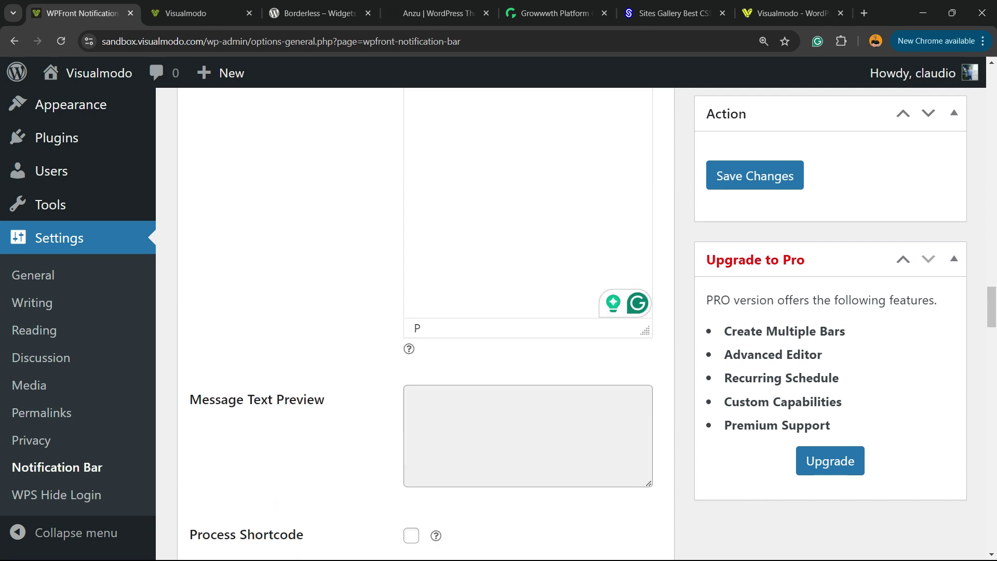
scroll(603, 131, "up", 4)
scroll(528, 312, "up", 2)
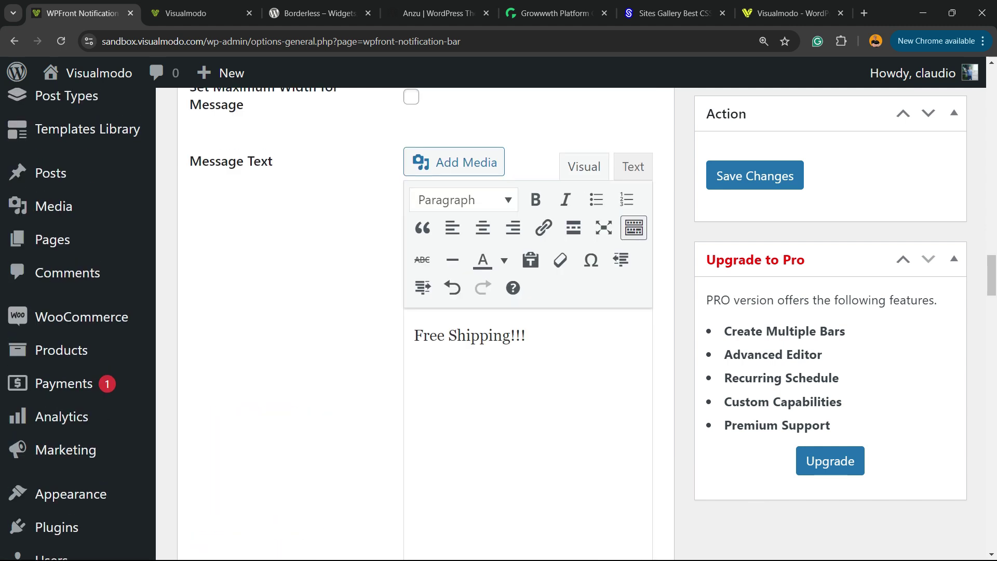
scroll(528, 311, "down", 5)
scroll(529, 312, "down", 5)
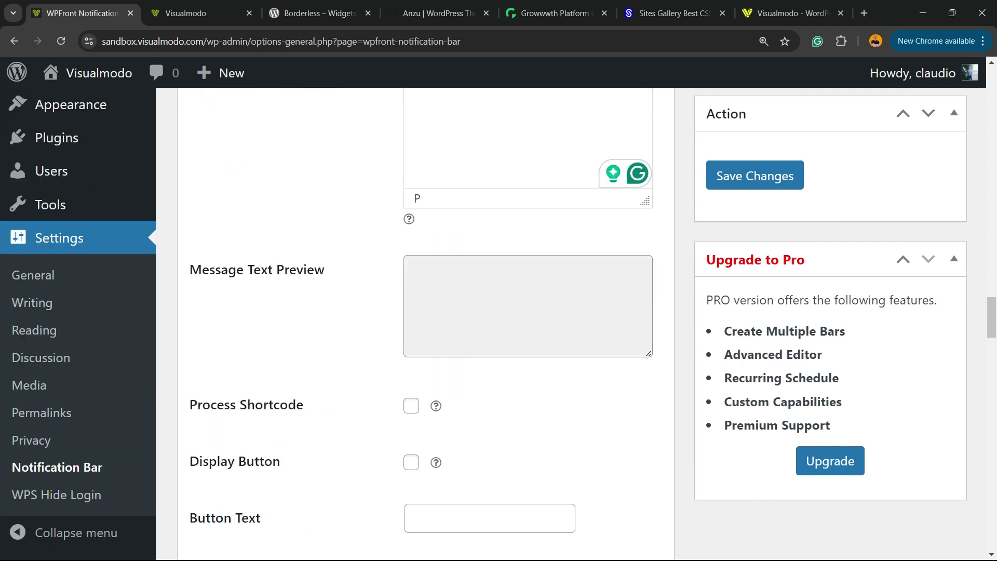
scroll(528, 311, "down", 2)
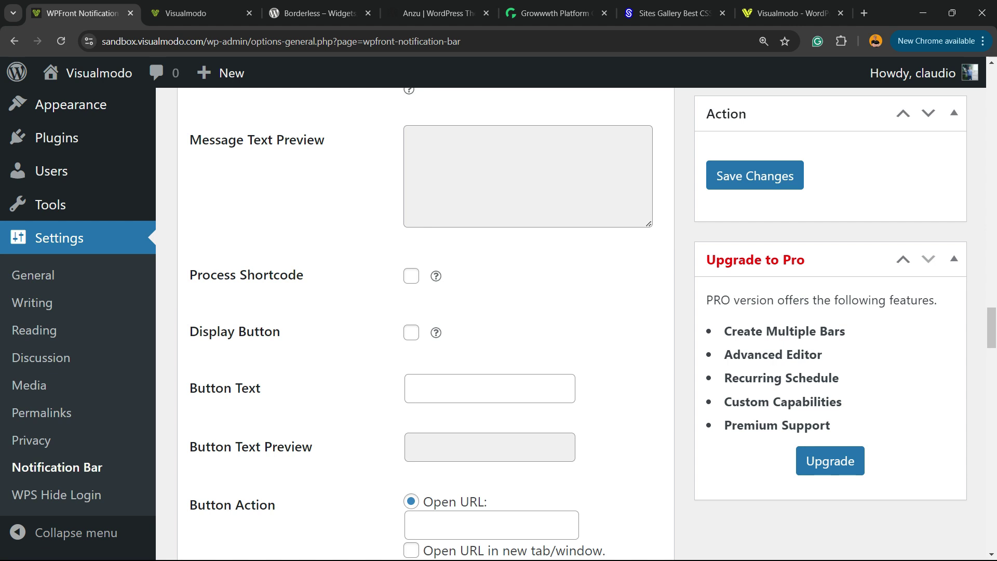
left_click(411, 332)
left_click(413, 387)
type("Bu")
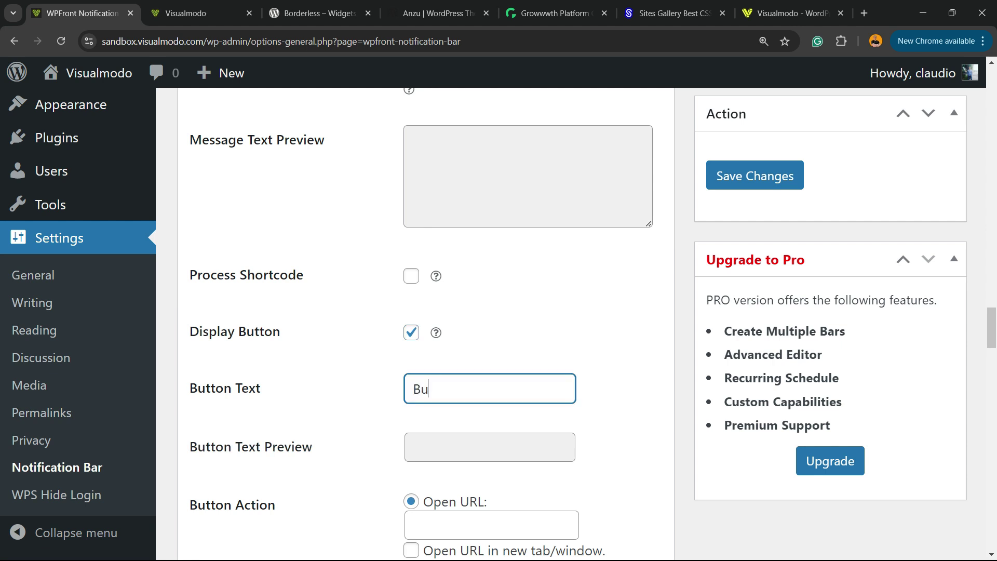
type("y No")
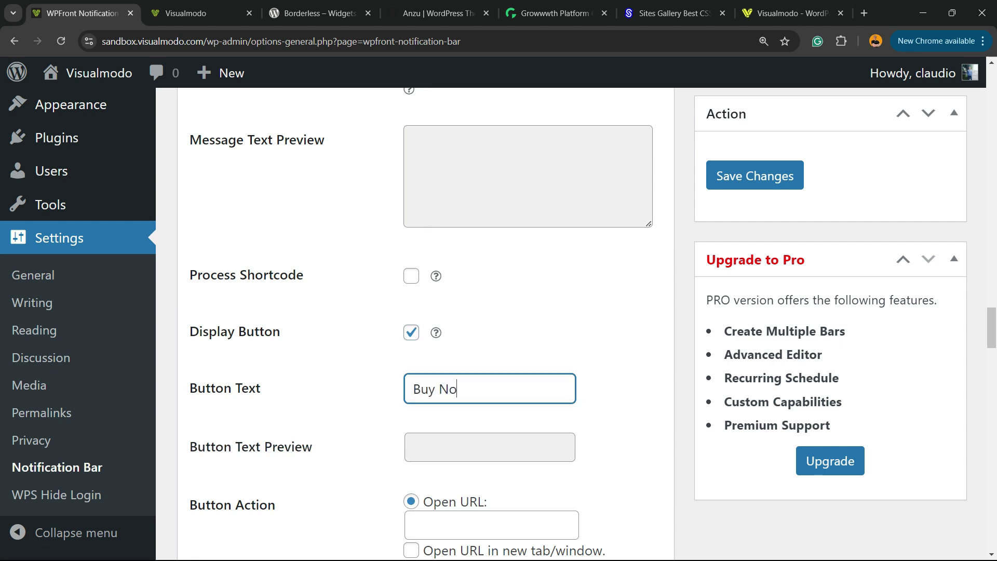
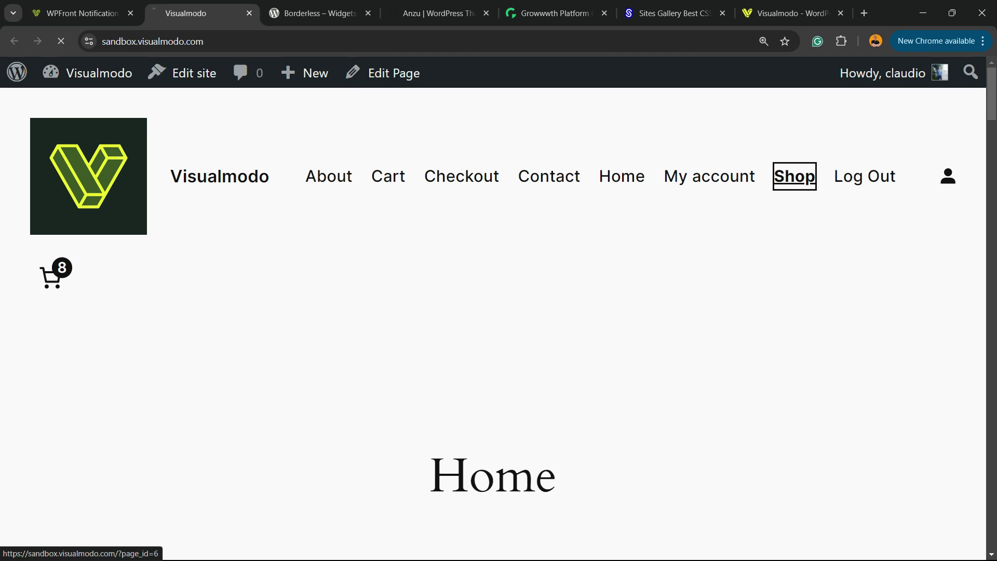
Copy the shop page's address and set it as the Open URL target of the notification bar's Button Action
left_click(165, 41)
key("ctrl+c")
left_click(78, 13)
left_click(574, 318)
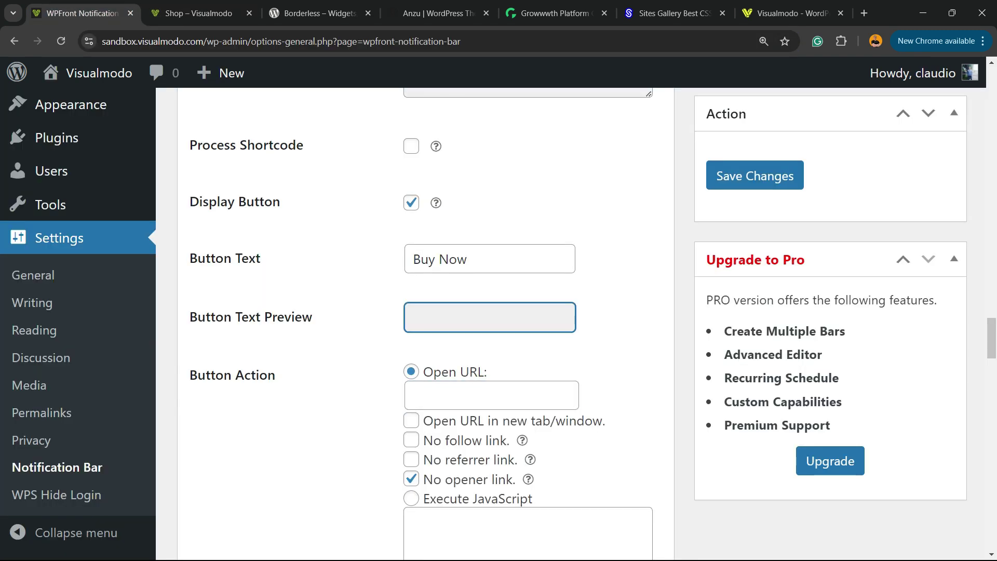
left_click(571, 395)
key("ctrl+v")
left_click_drag(493, 395, 394, 395)
left_click(364, 395)
Review the remaining Button Action options and the Filter settings for dates, display pages, landing page cookie and user roles
scroll(426, 323, "down", 4)
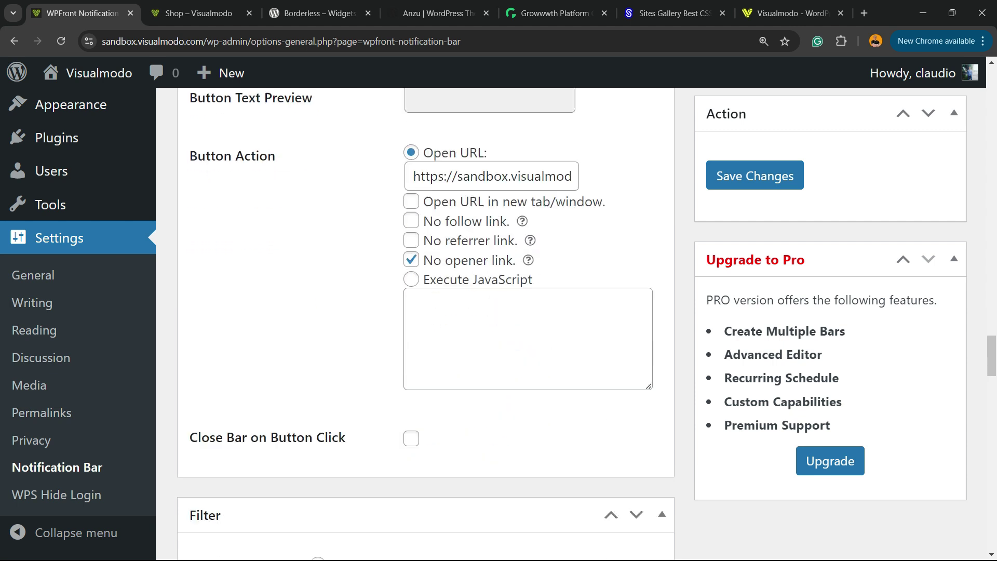
scroll(426, 322, "down", 5)
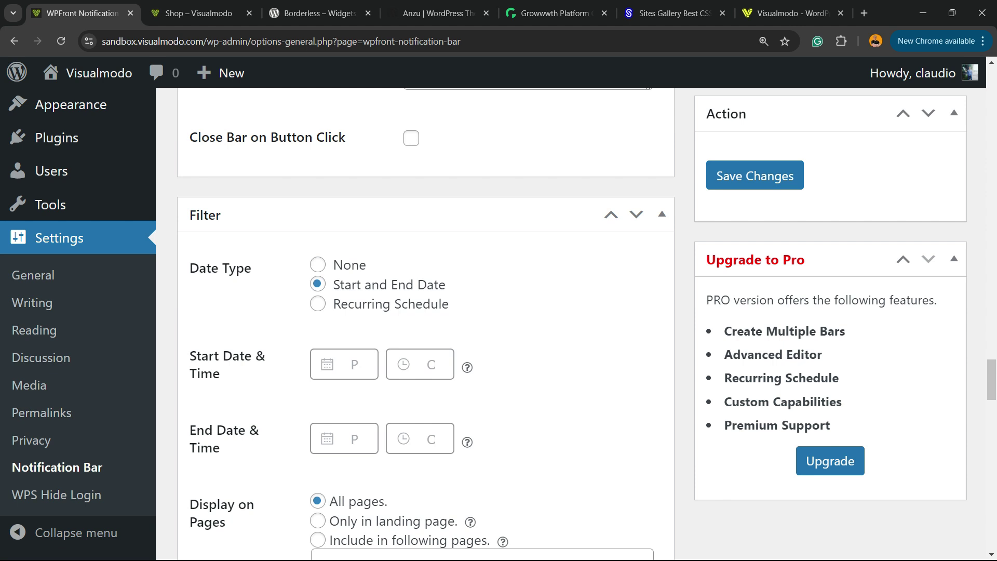
scroll(425, 322, "down", 2)
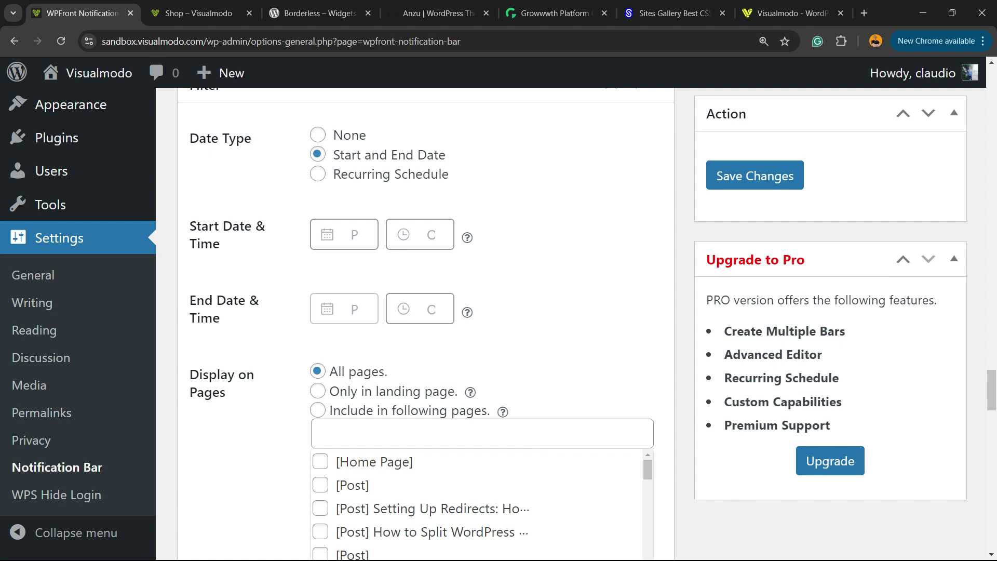
scroll(426, 322, "down", 2)
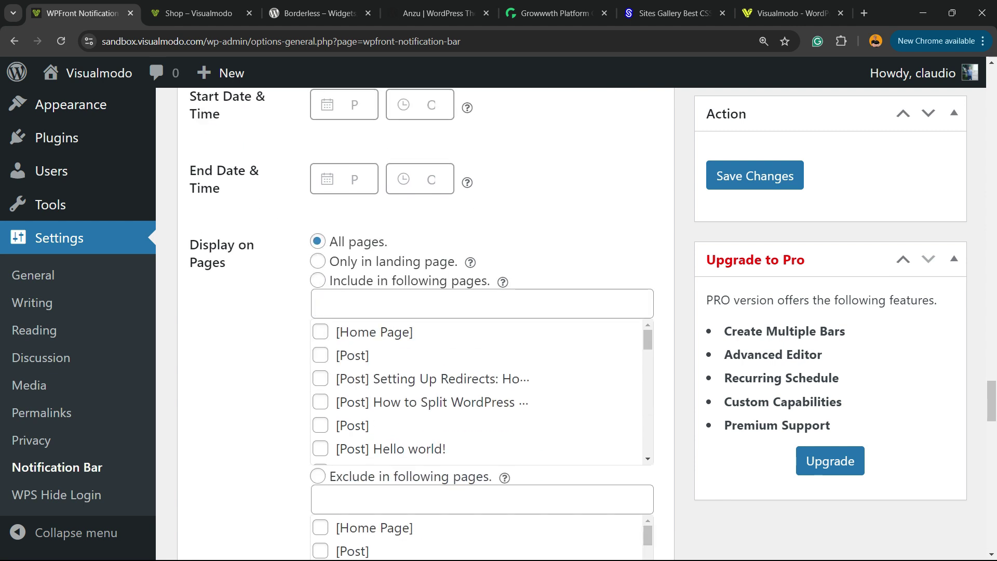
scroll(482, 389, "down", 10)
scroll(482, 327, "down", 5)
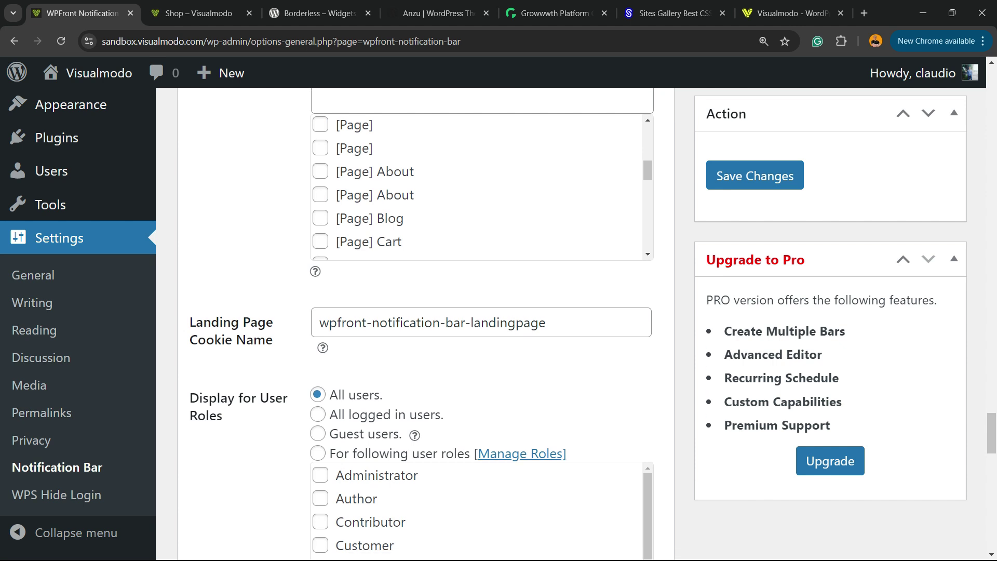
scroll(426, 322, "down", 4)
scroll(426, 322, "up", 2)
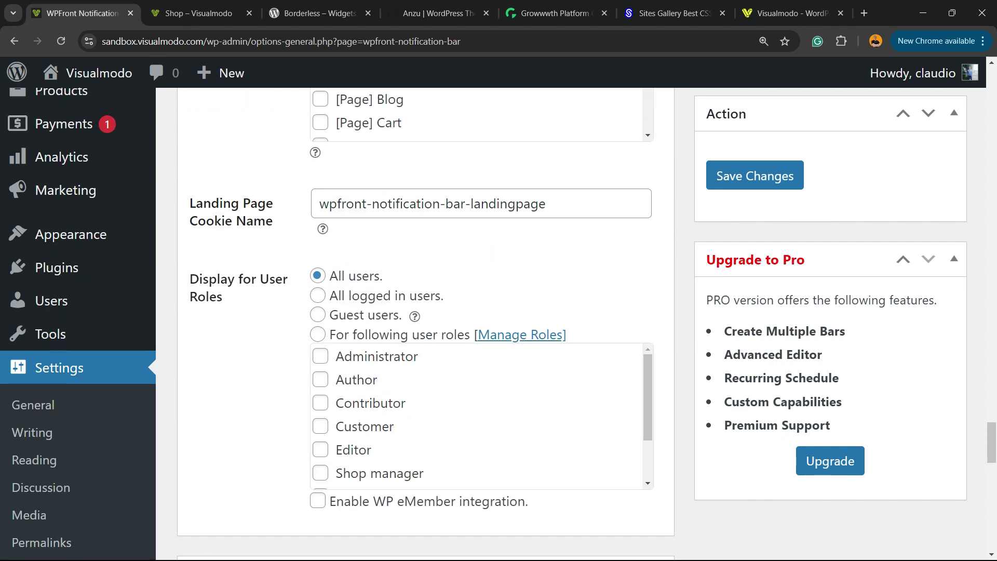
scroll(425, 322, "down", 7)
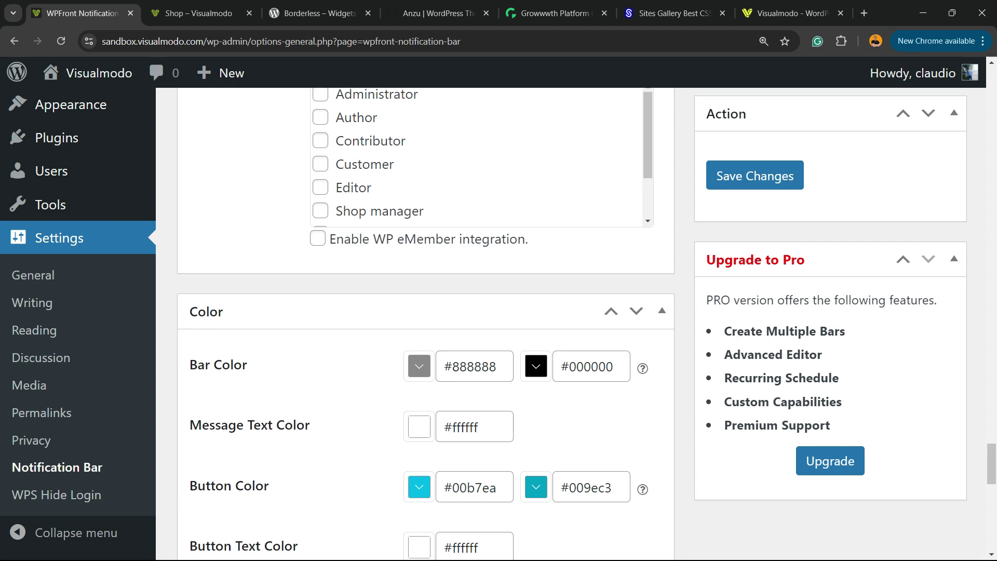
Set both Bar Color values in the Color settings to the dark blue swatch #00008B
left_click(418, 239)
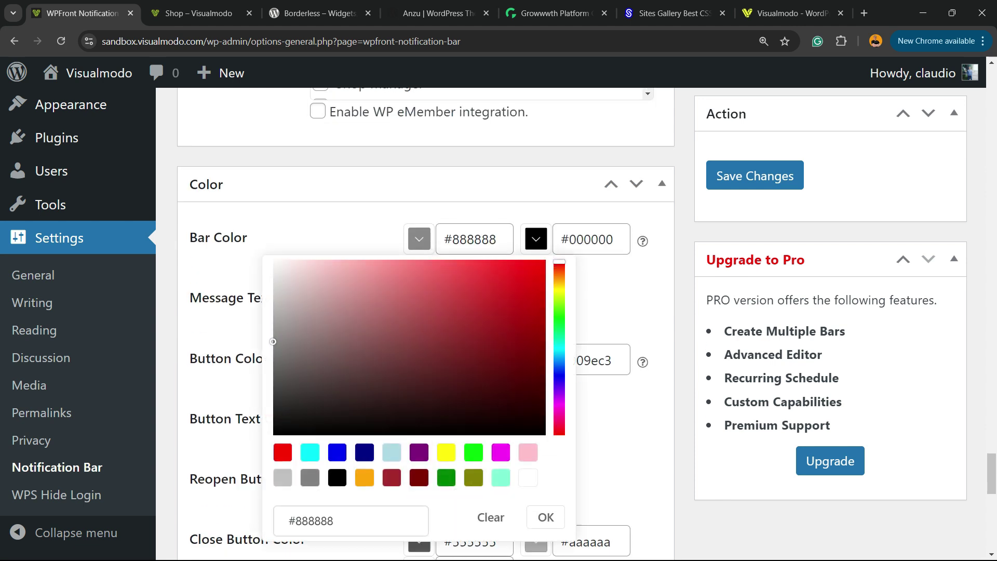
left_click(364, 452)
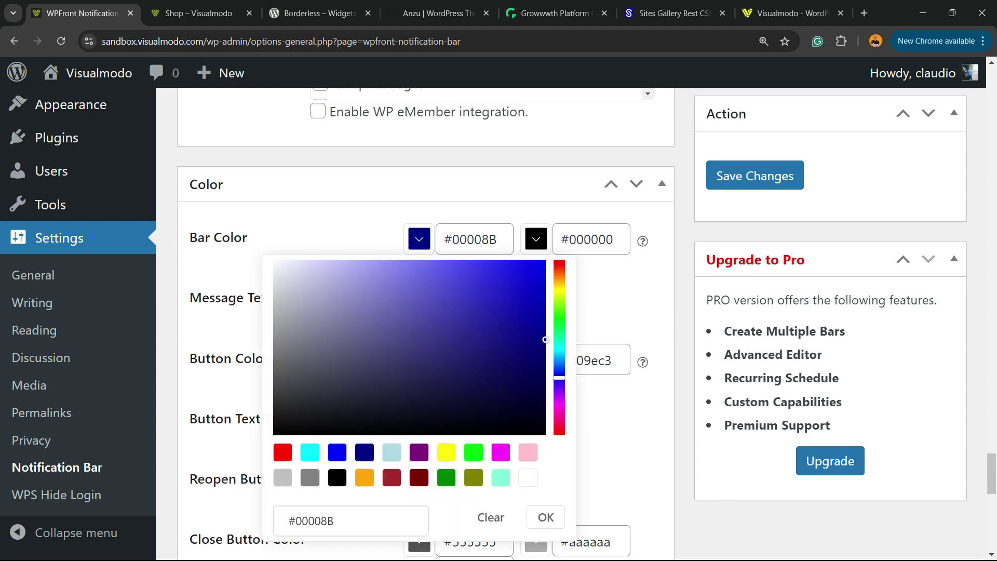
left_click(535, 238)
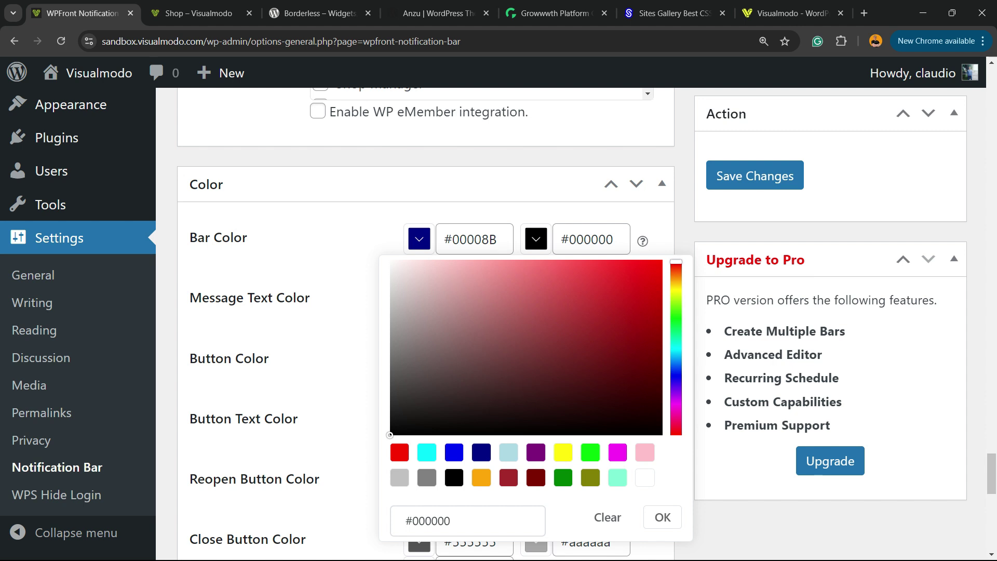
left_click(454, 452)
left_click(536, 239)
left_click(536, 239)
left_click(481, 452)
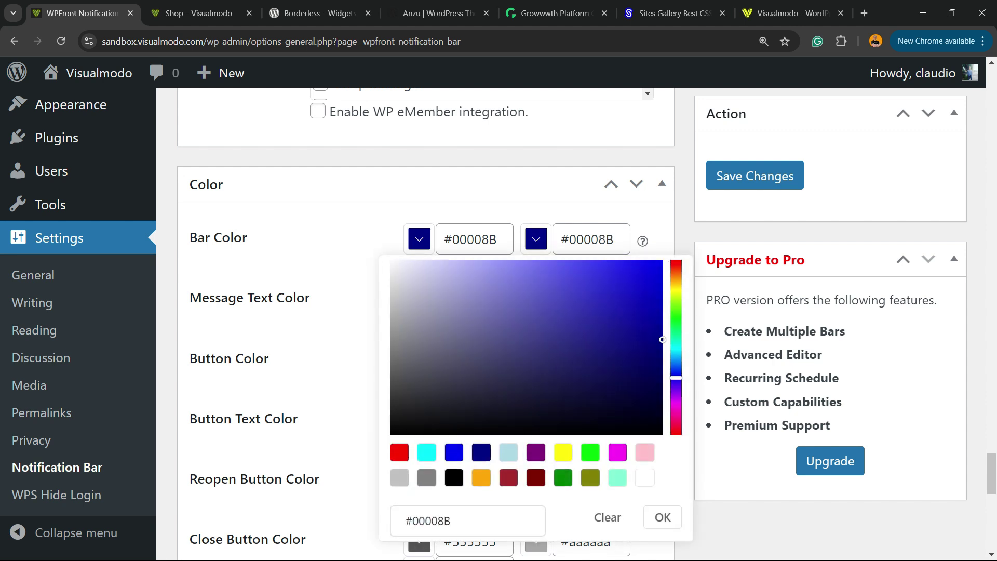
key("Escape")
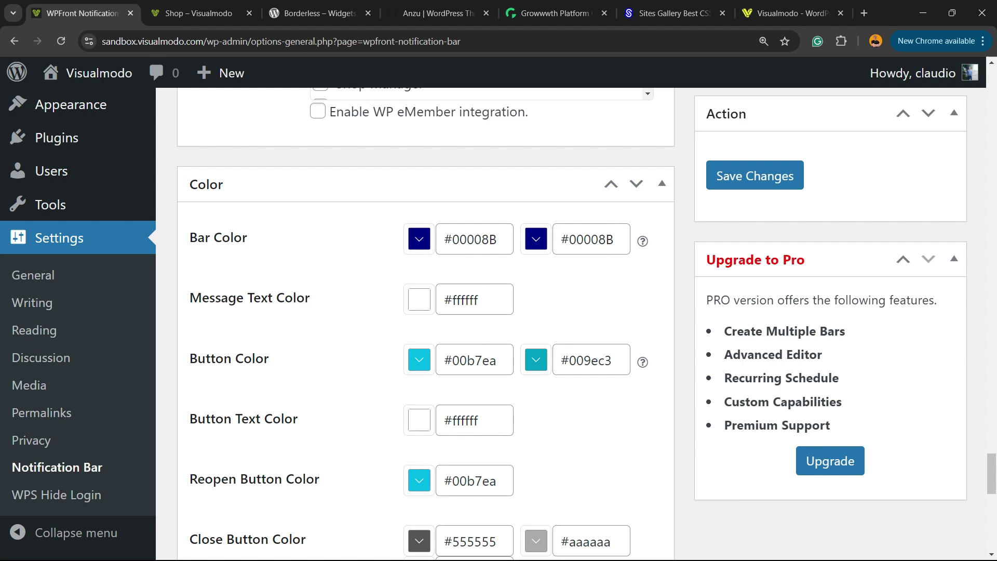
Review the Button Color choices, the remaining Color settings and the CSS settings, then go back over the sections up to Content
left_click(419, 360)
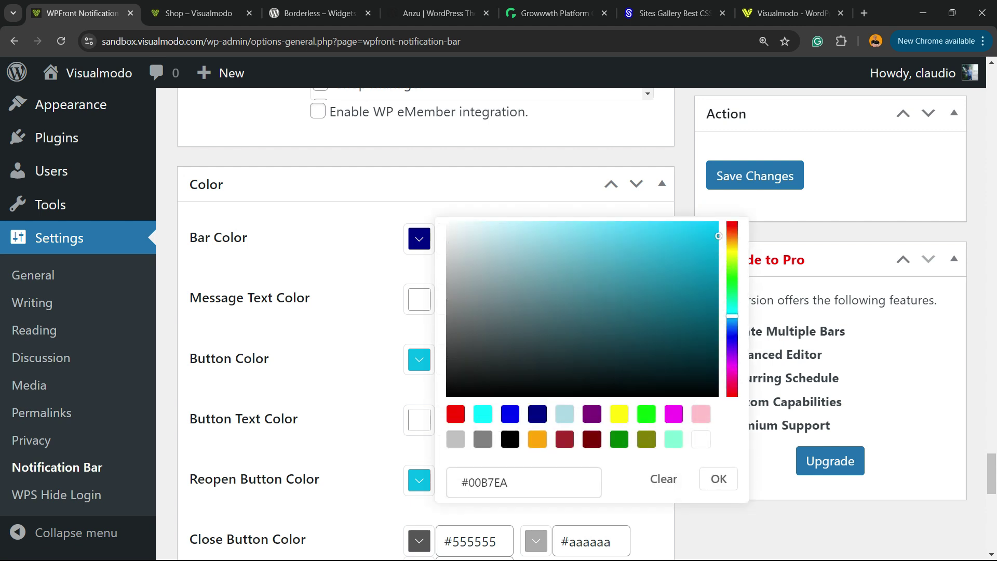
key("Escape")
scroll(426, 311, "down", 3)
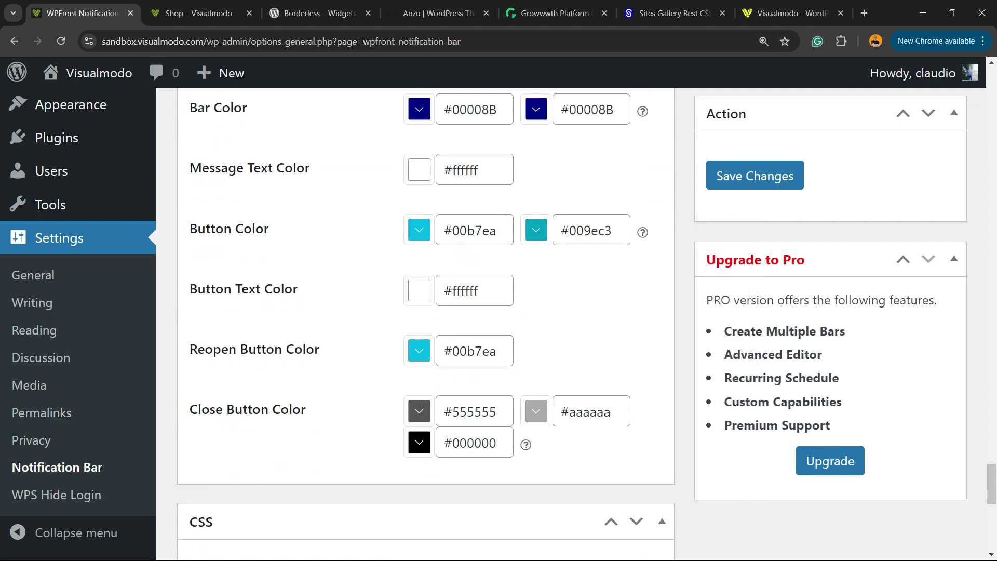
scroll(425, 322, "down", 7)
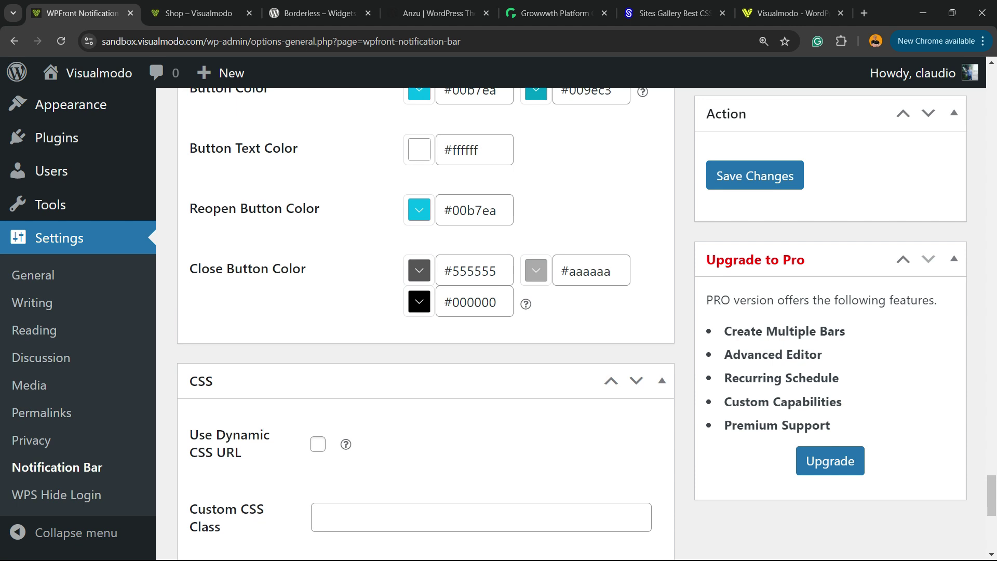
scroll(425, 322, "down", 3)
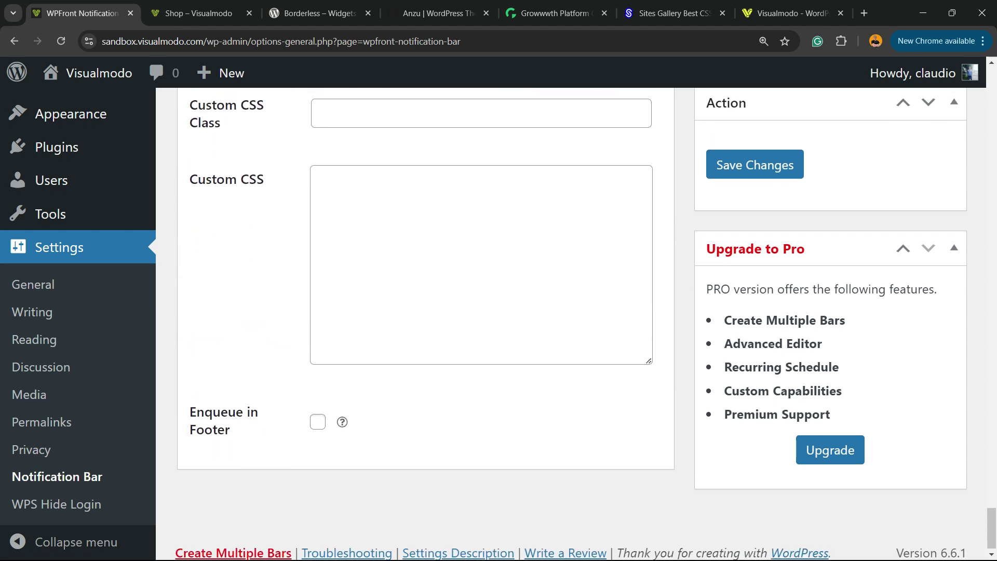
scroll(426, 322, "up", 9)
scroll(426, 322, "up", 7)
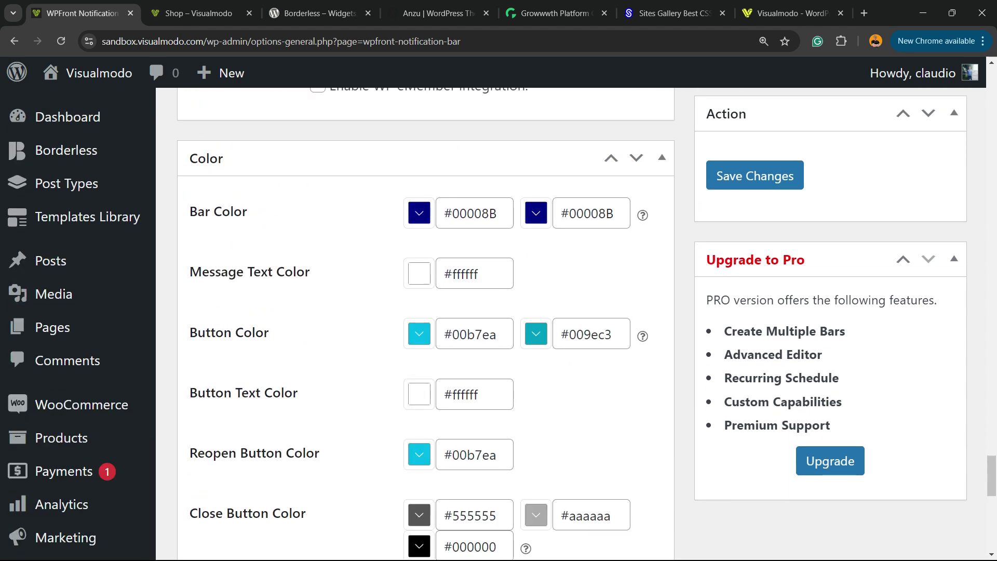
scroll(426, 322, "up", 15)
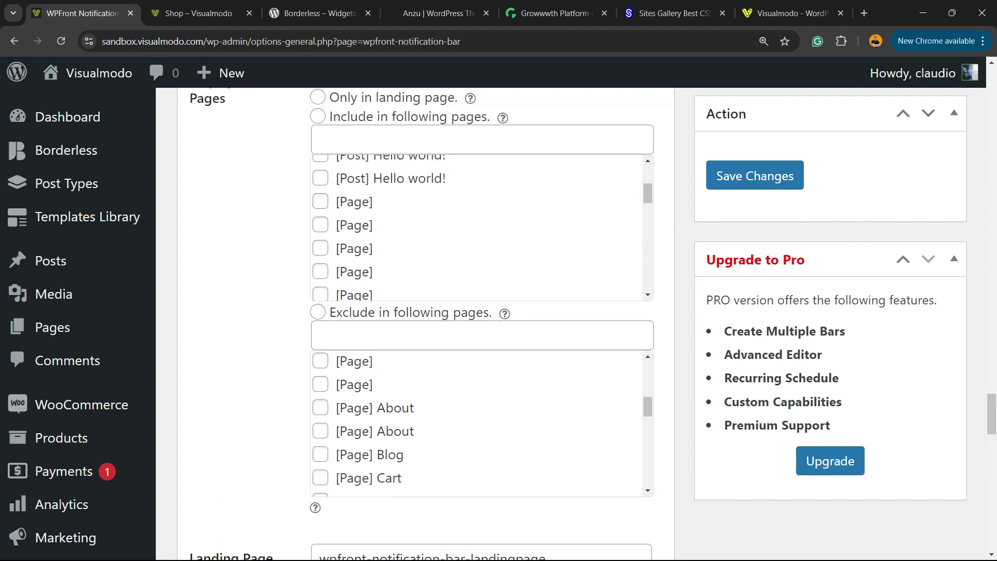
scroll(425, 322, "up", 11)
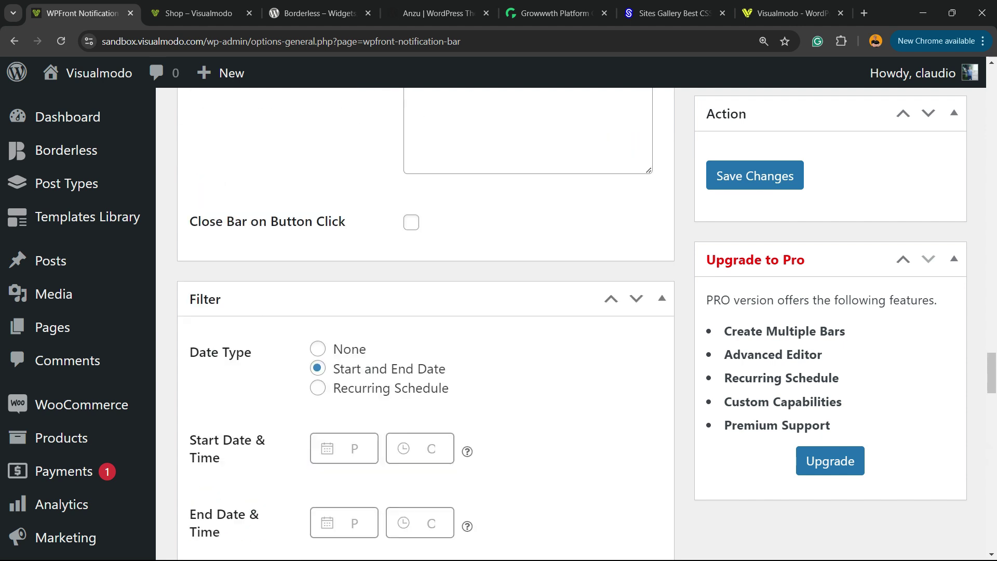
scroll(528, 322, "up", 16)
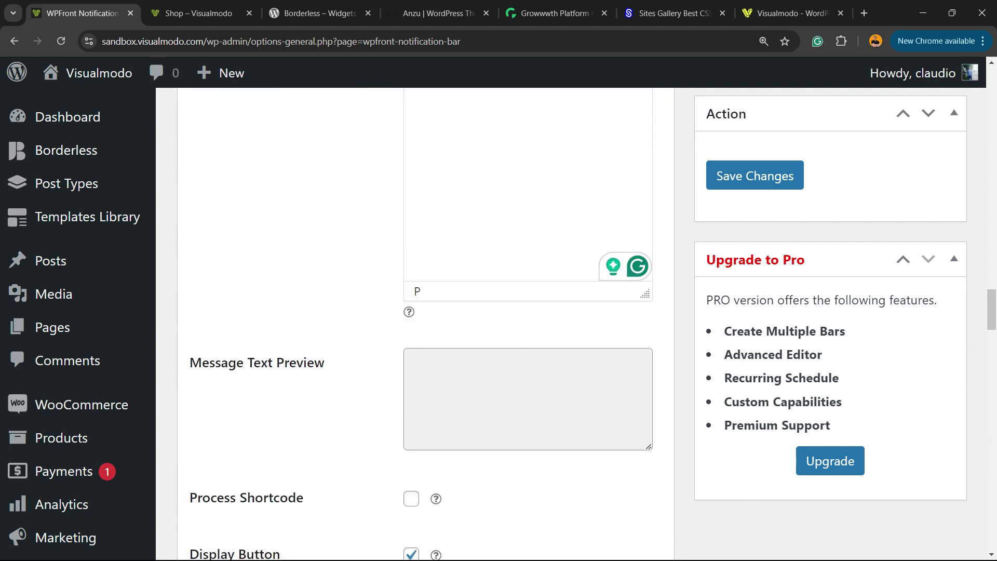
scroll(528, 322, "up", 3)
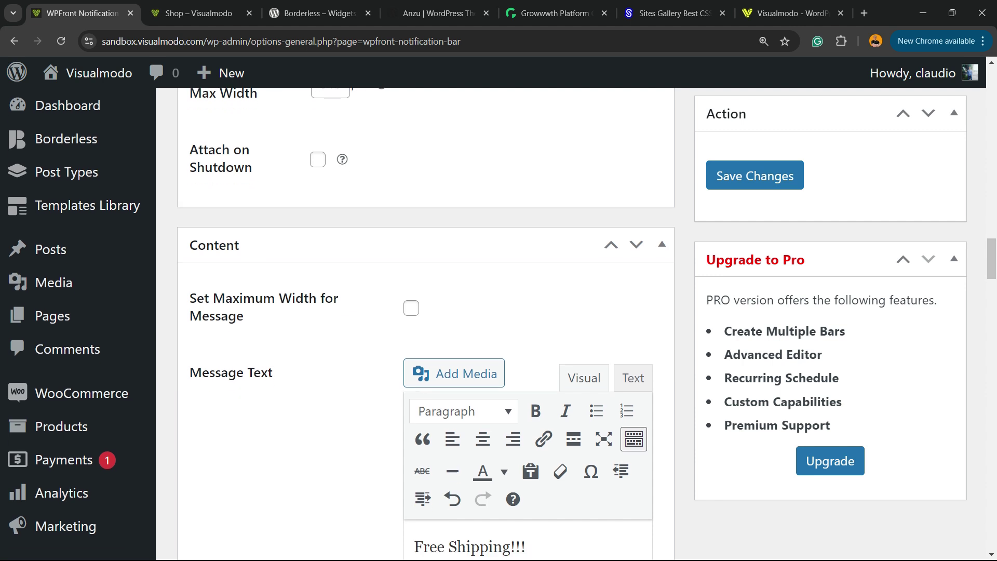
Save the notification bar settings and view the bar on the Shop page
left_click(754, 175)
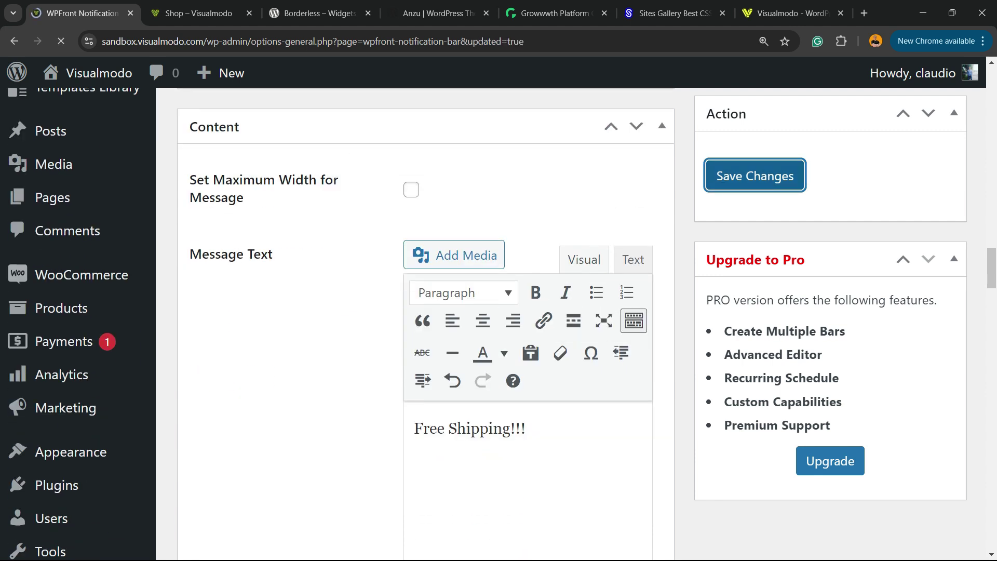
left_click(199, 13)
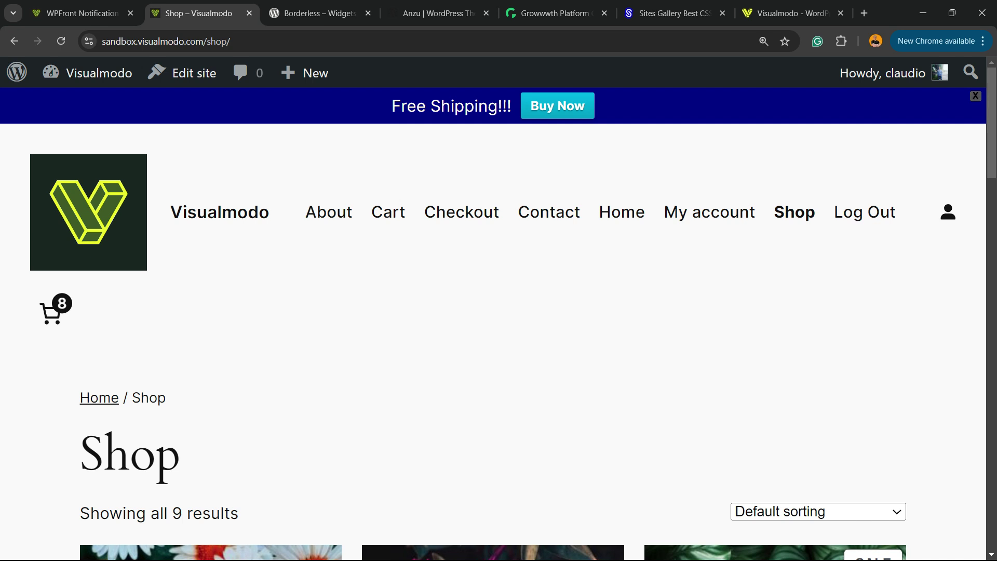
Return to the notification bar settings and add a <br> line before and after the "Free Shipping!!!" paragraph in the Message Text
left_click(82, 13)
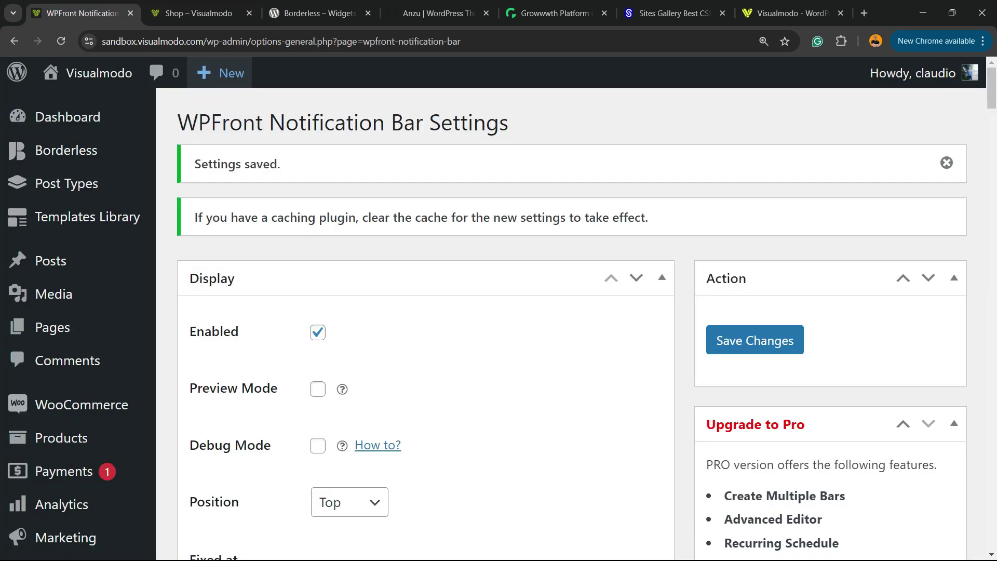
scroll(425, 311, "down", 18)
scroll(416, 312, "down", 15)
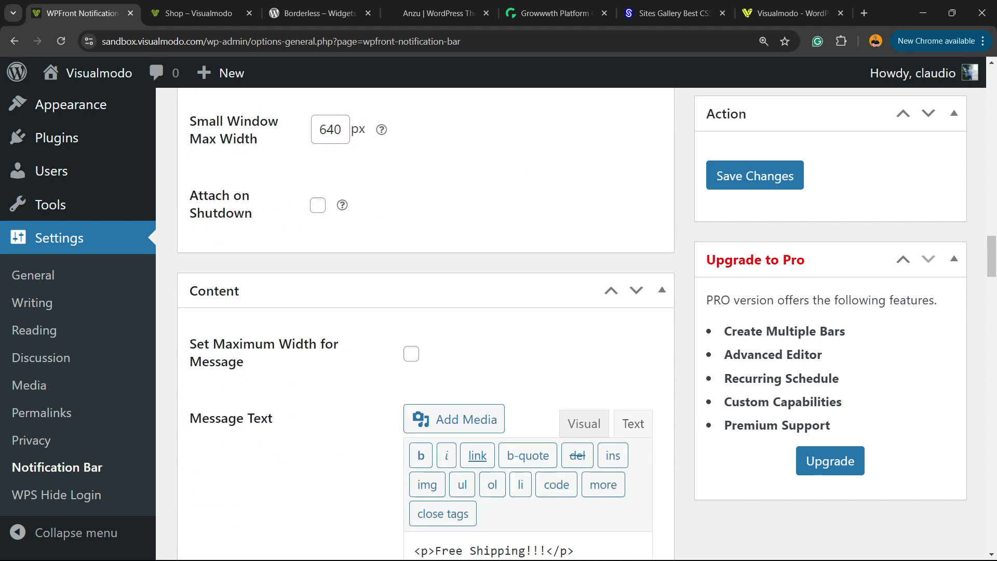
scroll(415, 311, "up", 6)
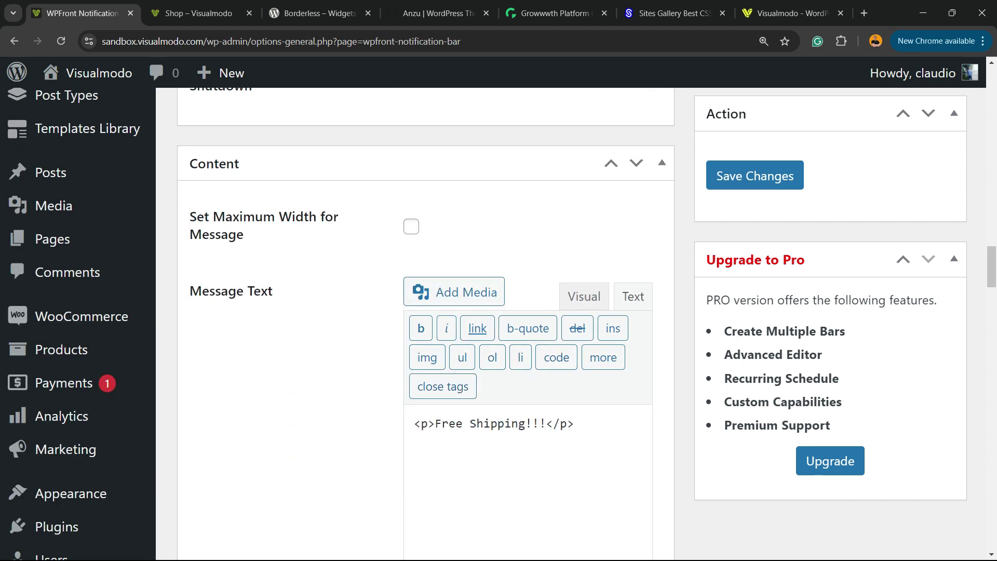
key("Return")
key("BackSpace")
key("Return")
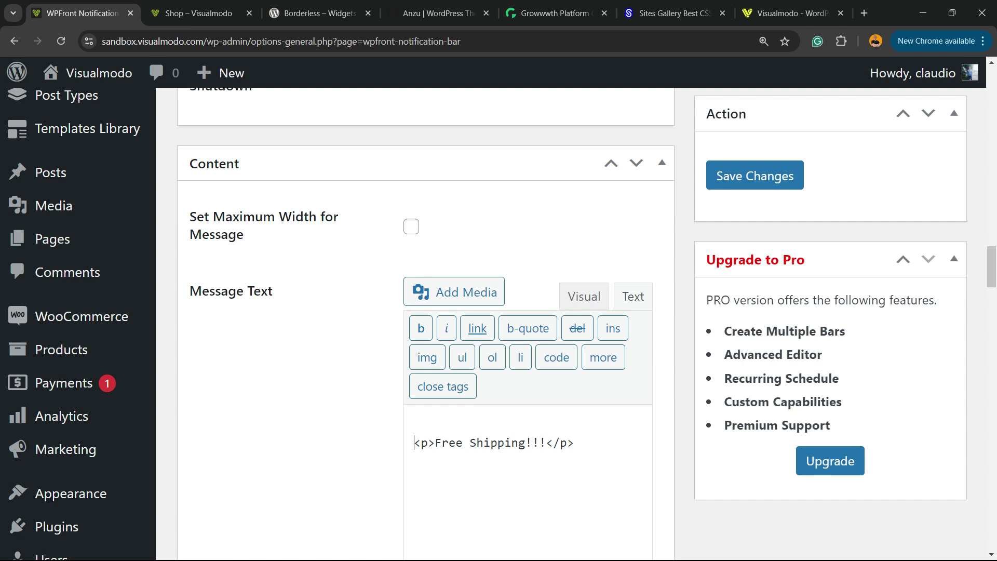
type("/")
key("BackSpace")
type("<br>")
left_click_drag(491, 443, 415, 424)
key("ctrl+c")
left_click(574, 443)
key("ctrl+v")
Save the edited message and check the notification bar's height on the Shop page
left_click(754, 176)
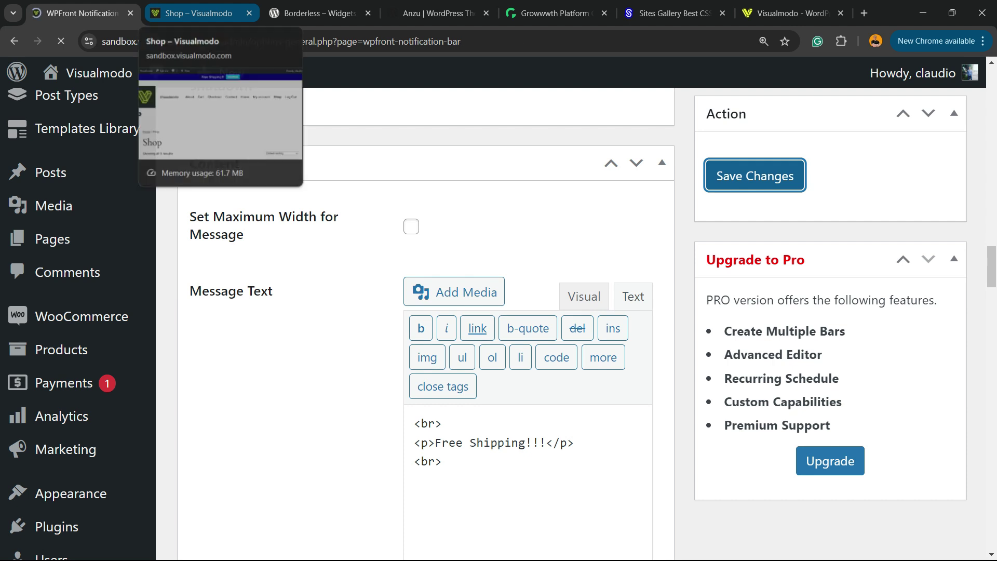
left_click(199, 13)
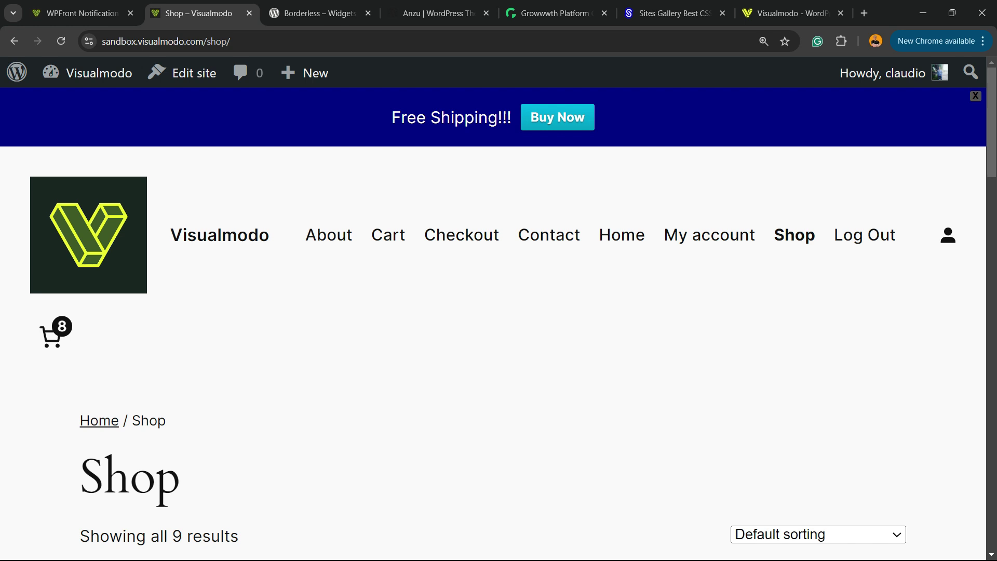
Go back to the notification bar settings and review the Content section, including the Message Text Preview and the button options
left_click(83, 13)
scroll(426, 312, "down", 15)
scroll(426, 311, "down", 20)
scroll(528, 312, "down", 9)
scroll(528, 312, "up", 4)
scroll(528, 312, "down", 2)
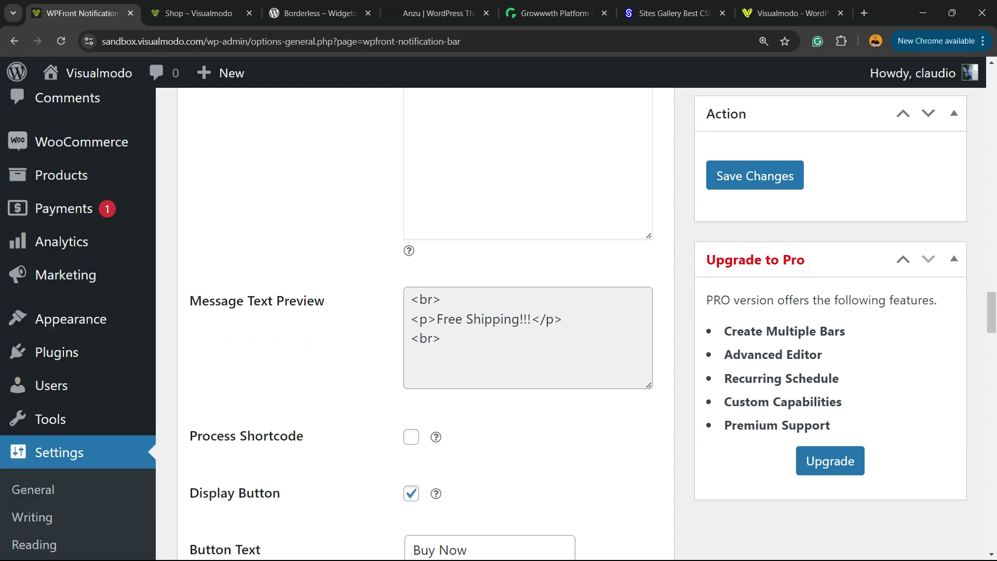
scroll(426, 311, "down", 15)
scroll(426, 312, "down", 14)
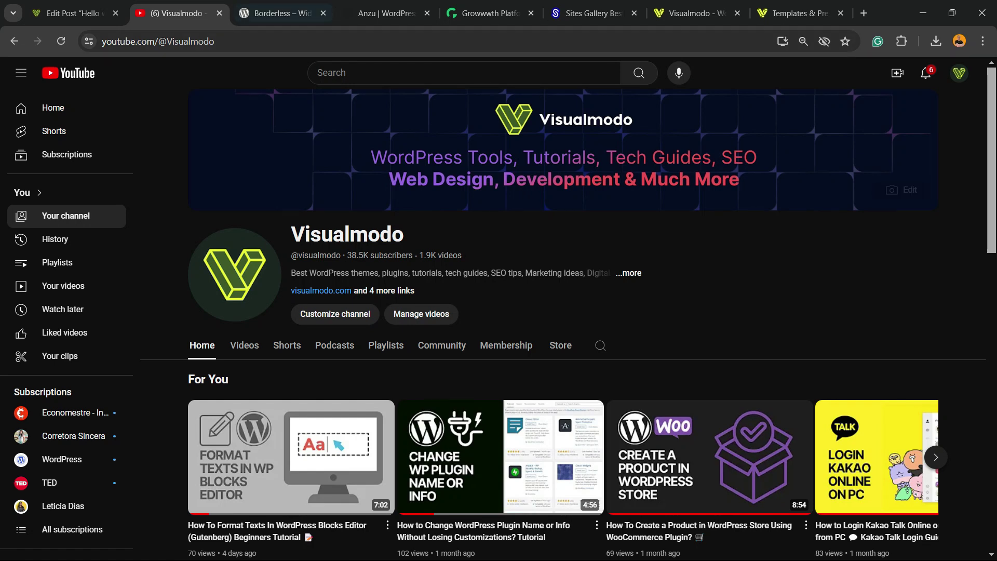
Switch to the Borderless plugin page on WordPress.org and look over its banner and description header
left_click(282, 13)
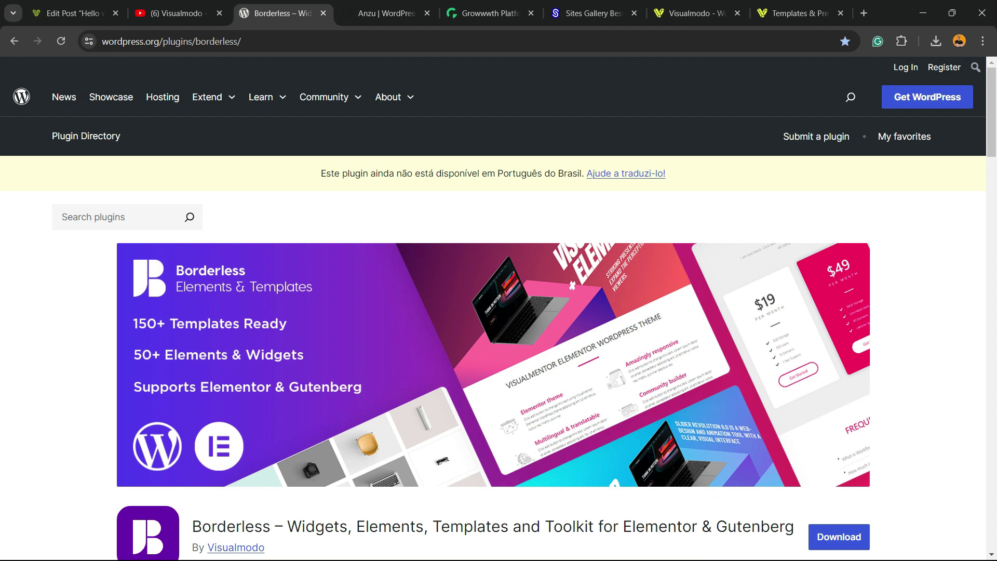
scroll(493, 301, "down", 2)
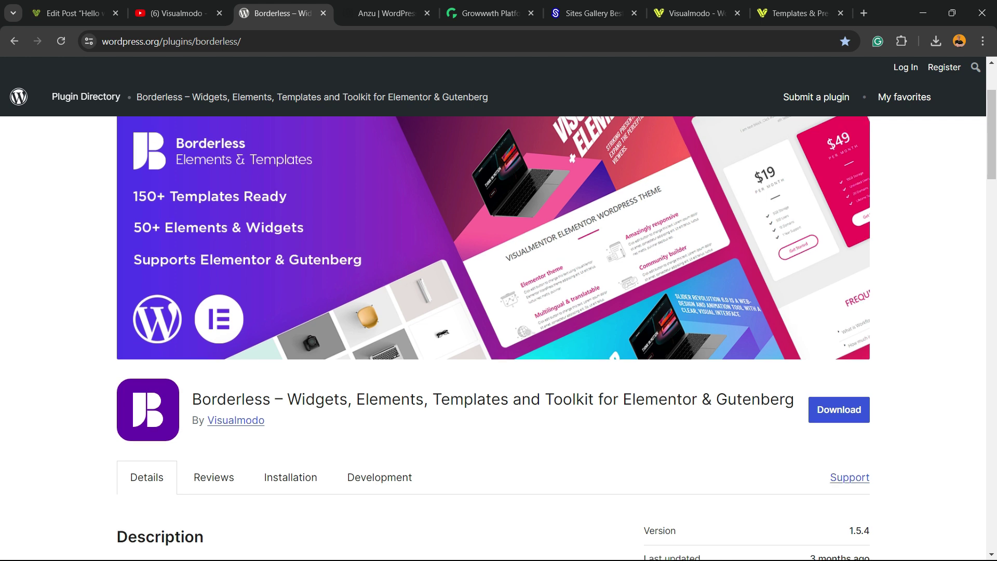
scroll(494, 302, "up", 2)
scroll(493, 301, "down", 2)
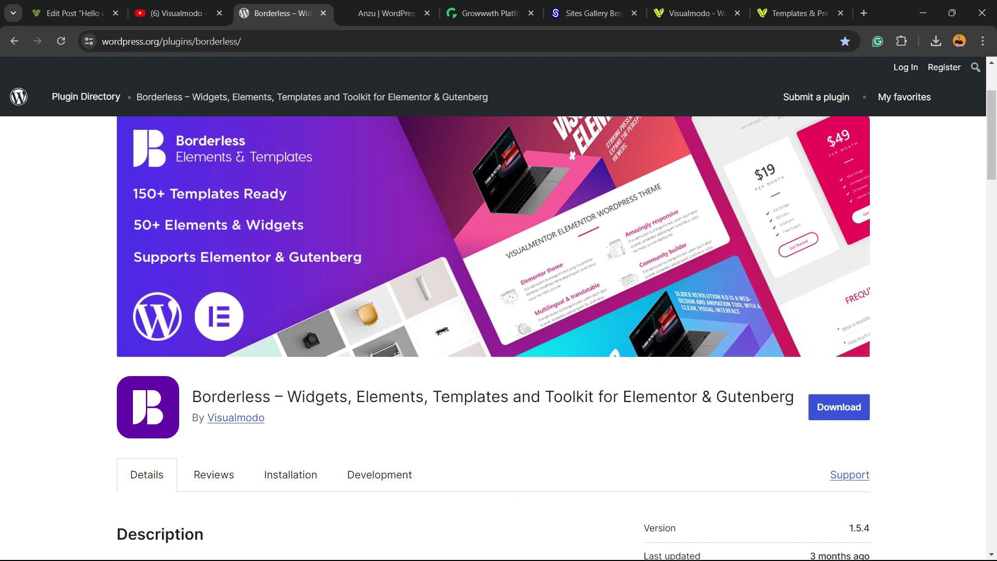
Look over the Anzu theme page on WordPress.org, then browse the latest website listings on the Growwwth homepage
key("ctrl+Tab")
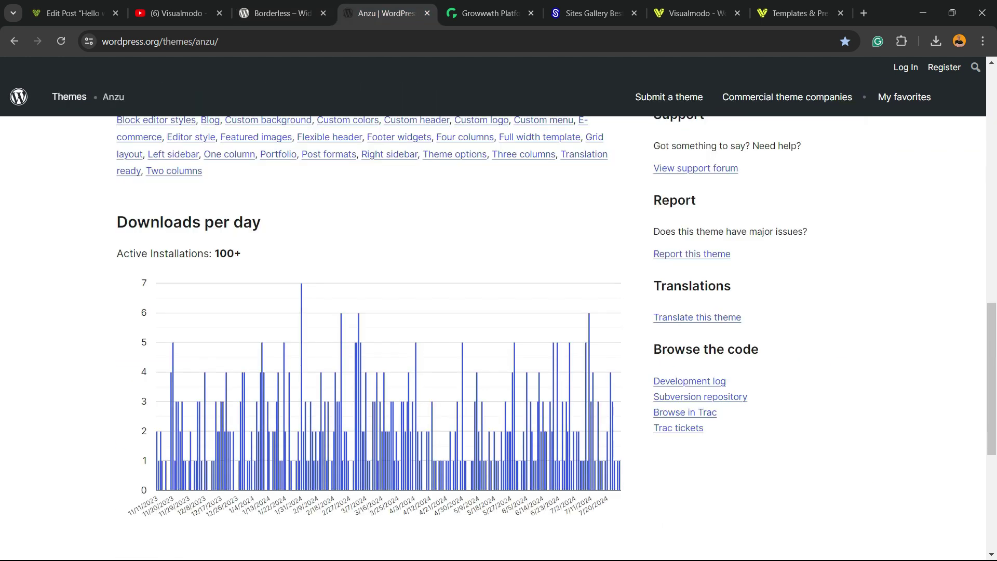
scroll(493, 302, "up", 12)
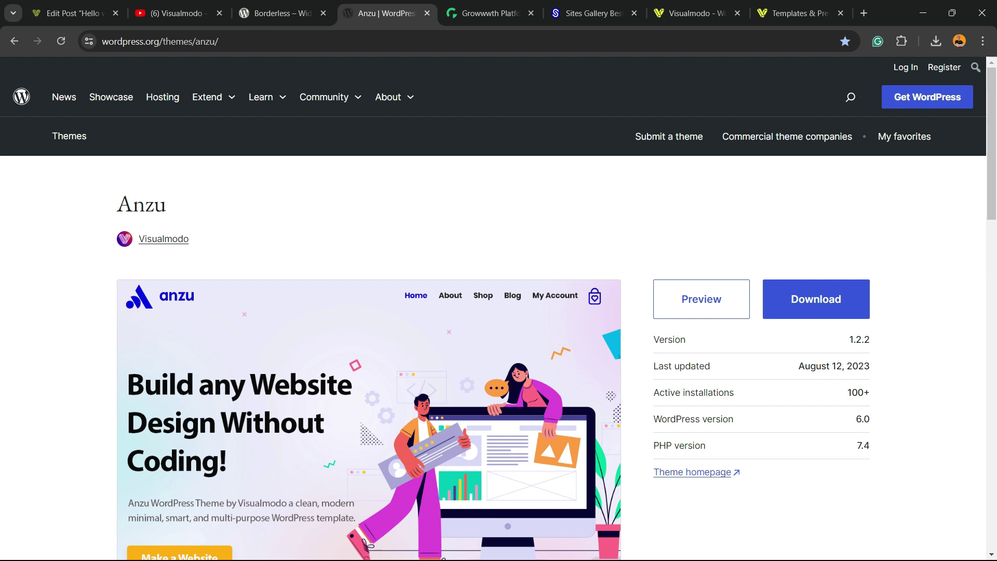
left_click(488, 13)
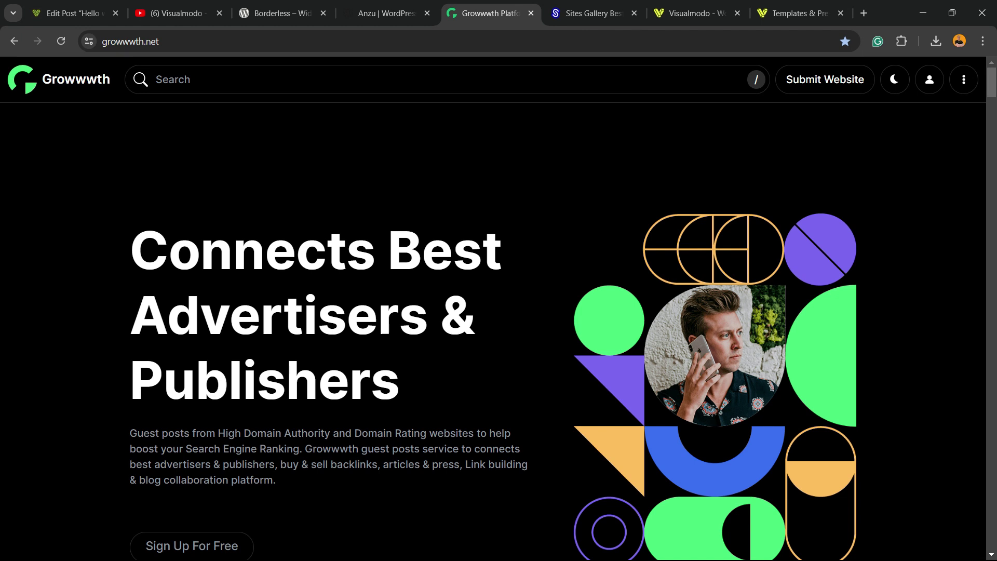
scroll(493, 332, "down", 15)
scroll(494, 333, "down", 15)
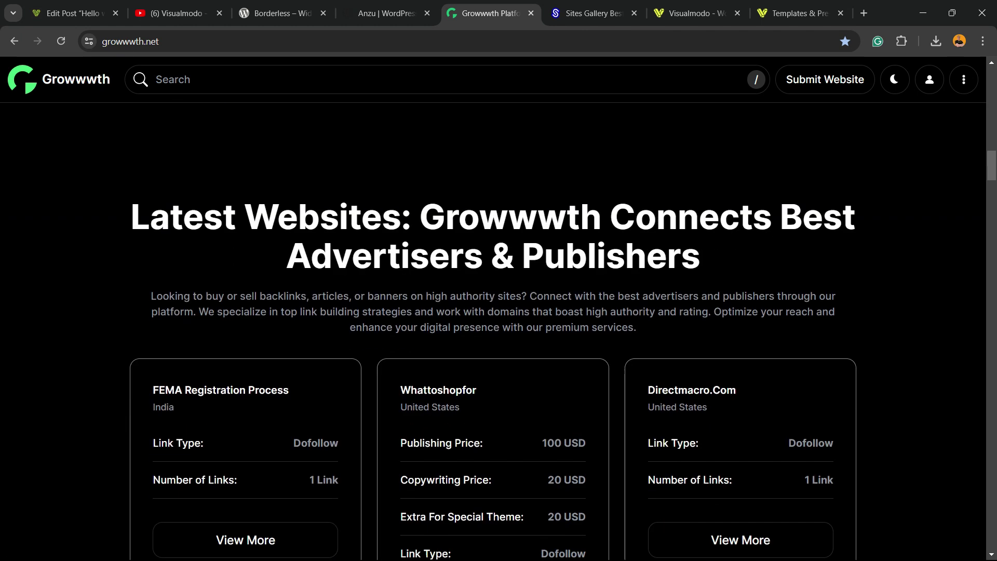
scroll(493, 332, "down", 5)
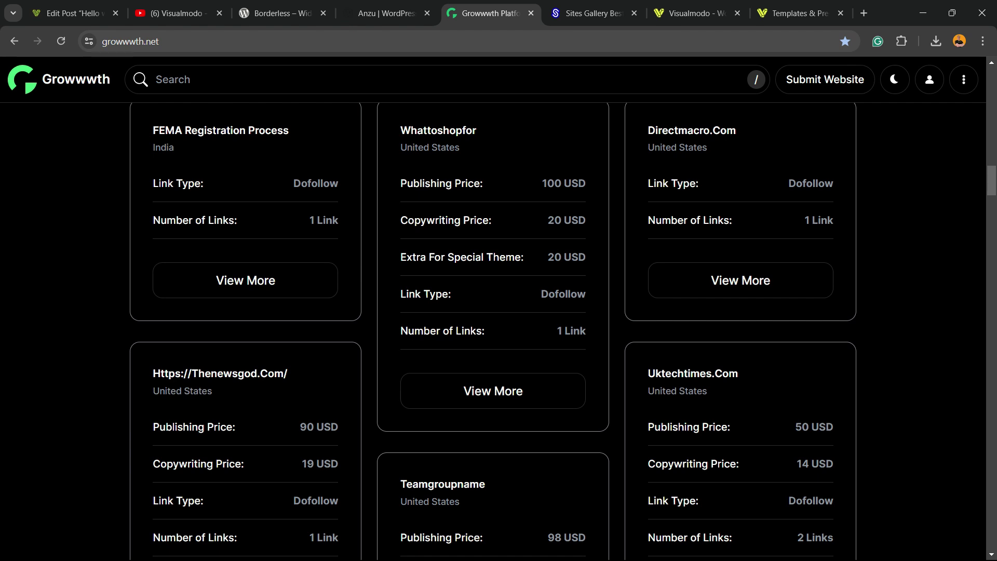
left_click(152, 42)
double_click(152, 42)
scroll(499, 333, "down", 8)
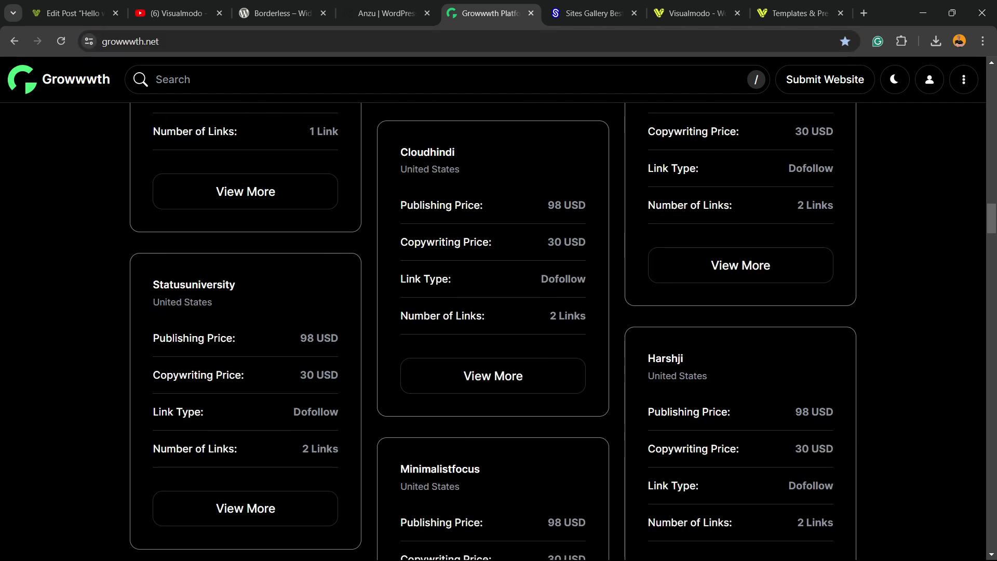
scroll(494, 333, "down", 15)
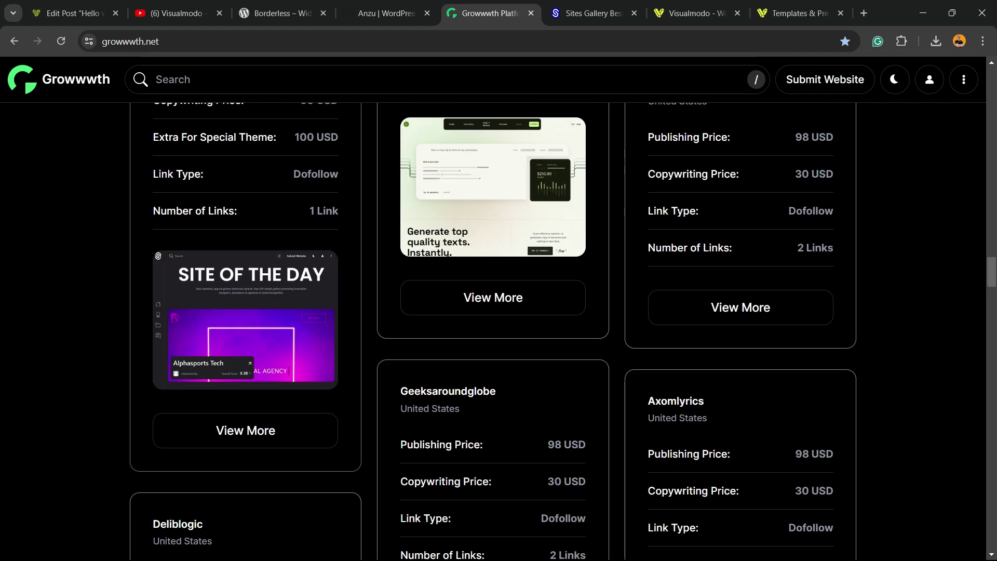
Switch to the Sites Gallery homepage and browse its Site of the Day and submitted website showcase
key("ctrl+Tab")
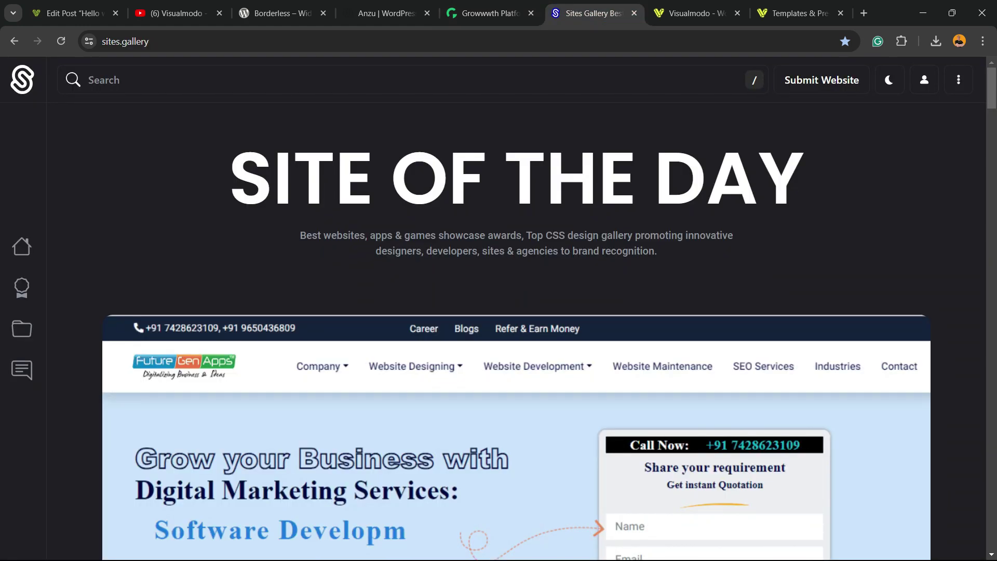
scroll(499, 333, "down", 10)
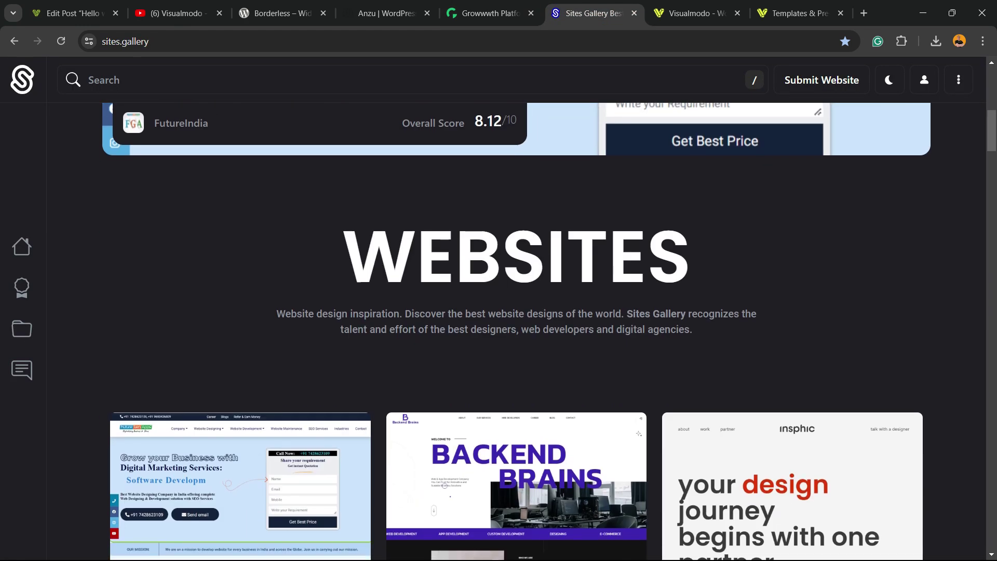
scroll(239, 156, "down", 17)
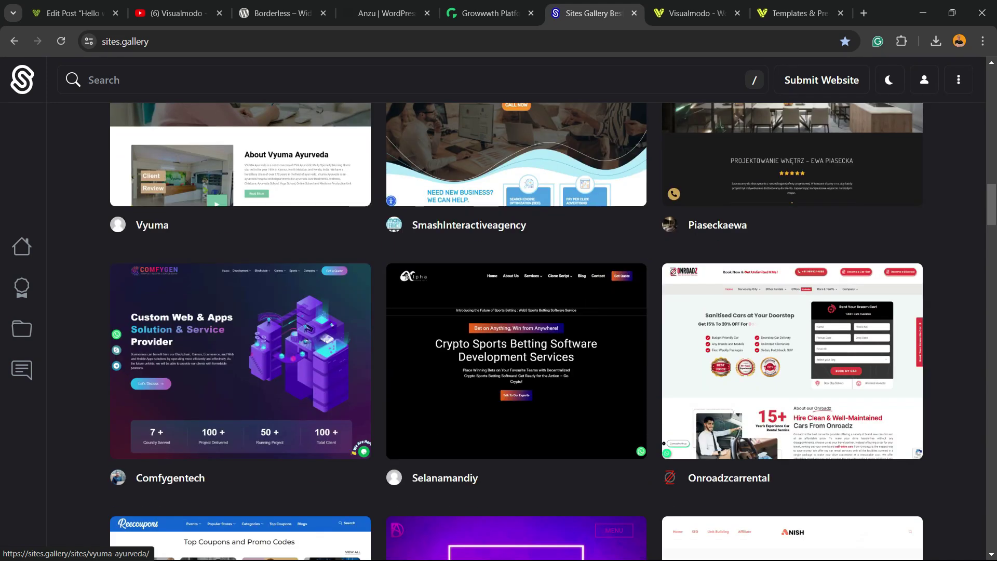
scroll(239, 155, "down", 3)
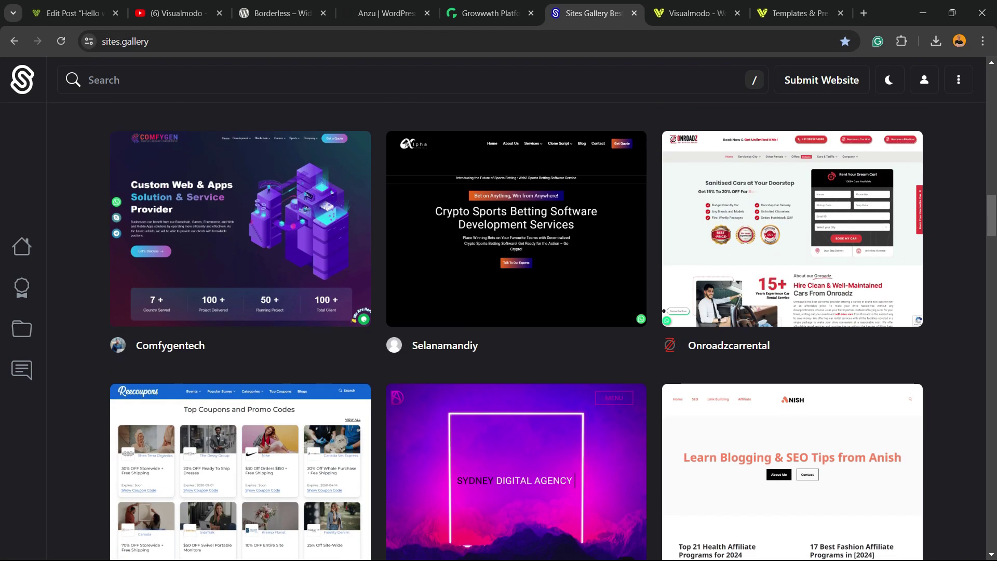
scroll(239, 156, "down", 17)
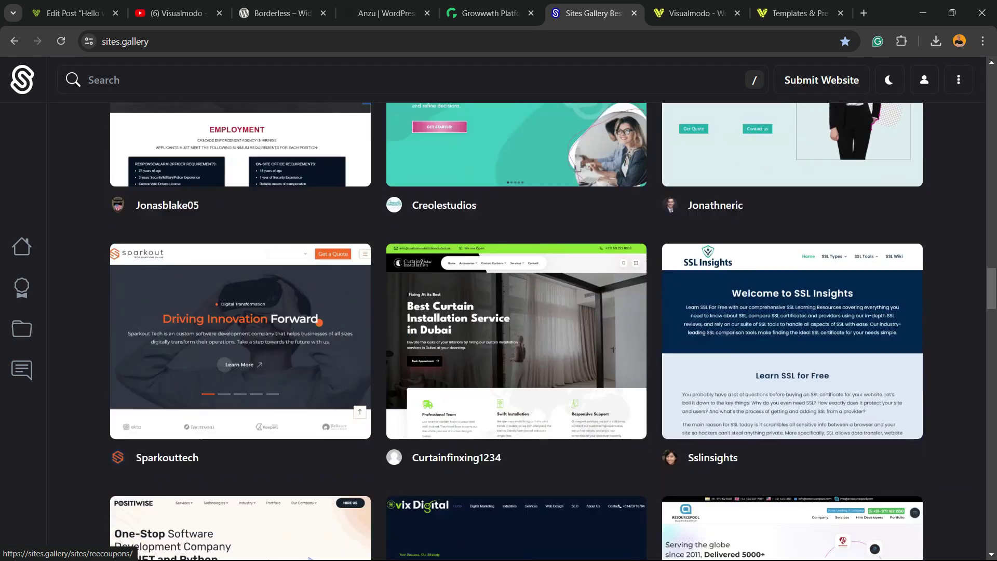
scroll(506, 332, "down", 13)
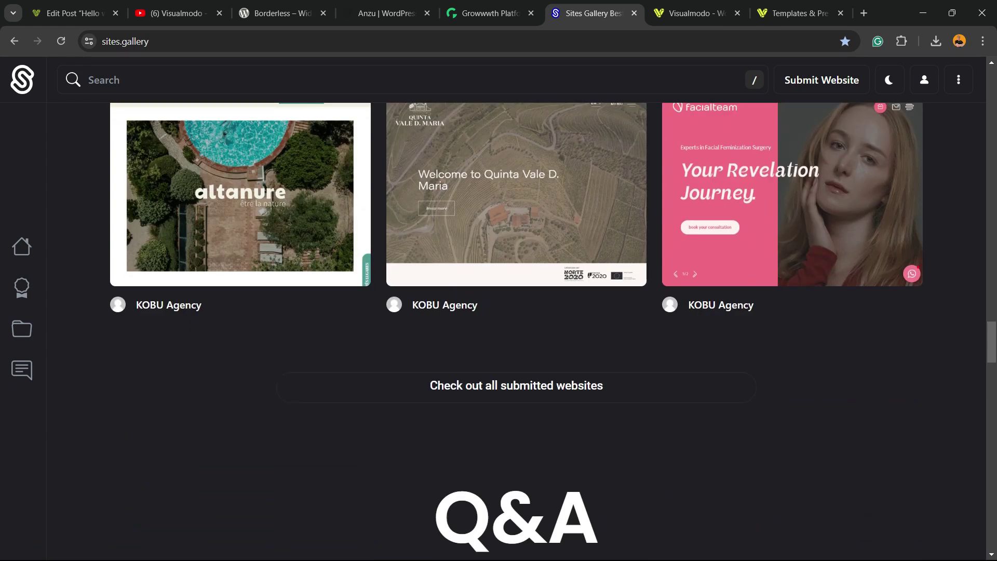
scroll(239, 208, "up", 15)
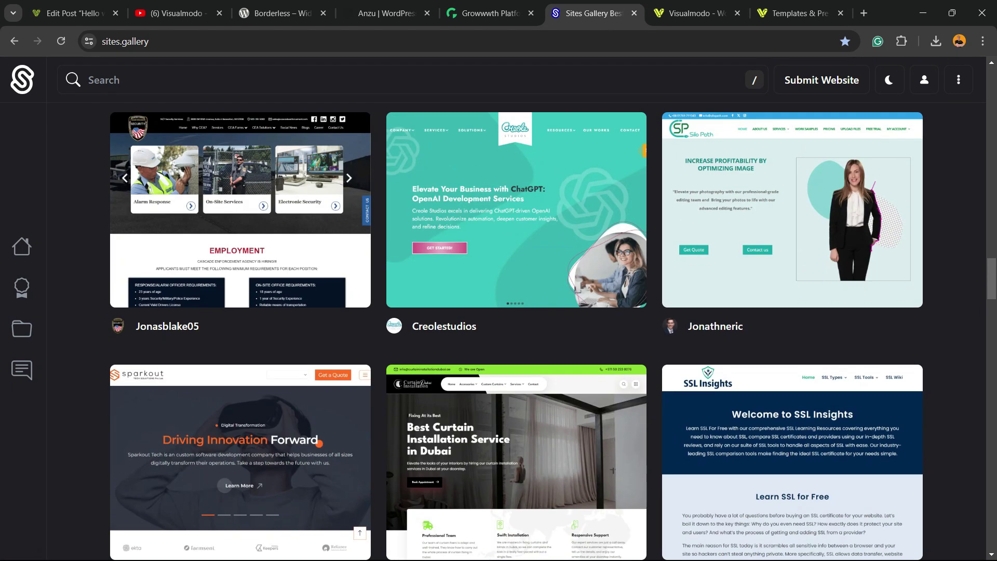
Switch to the Visualmodo homepage and look through its WordPress themes down to the Latest Posts section
left_click(696, 13)
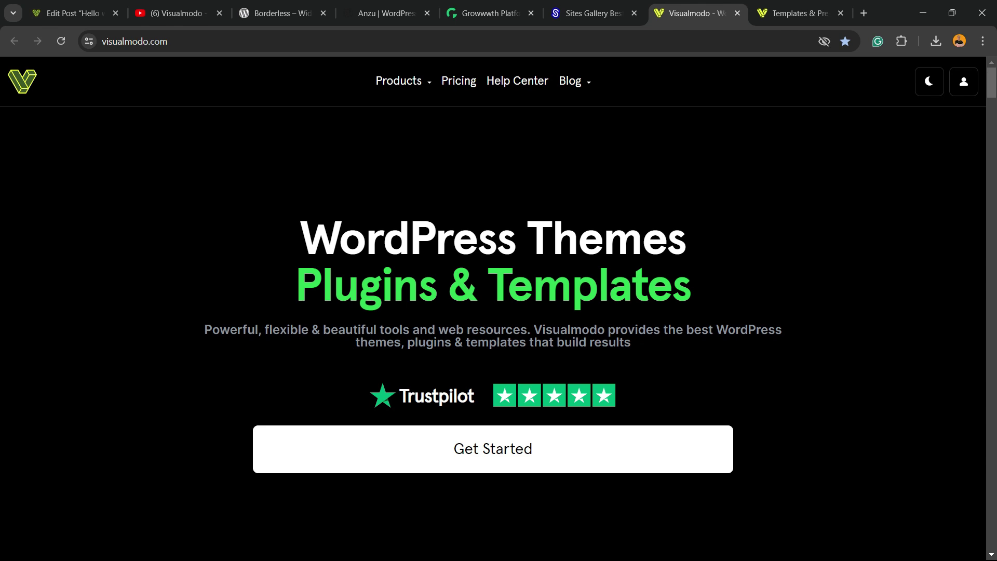
scroll(494, 332, "down", 3)
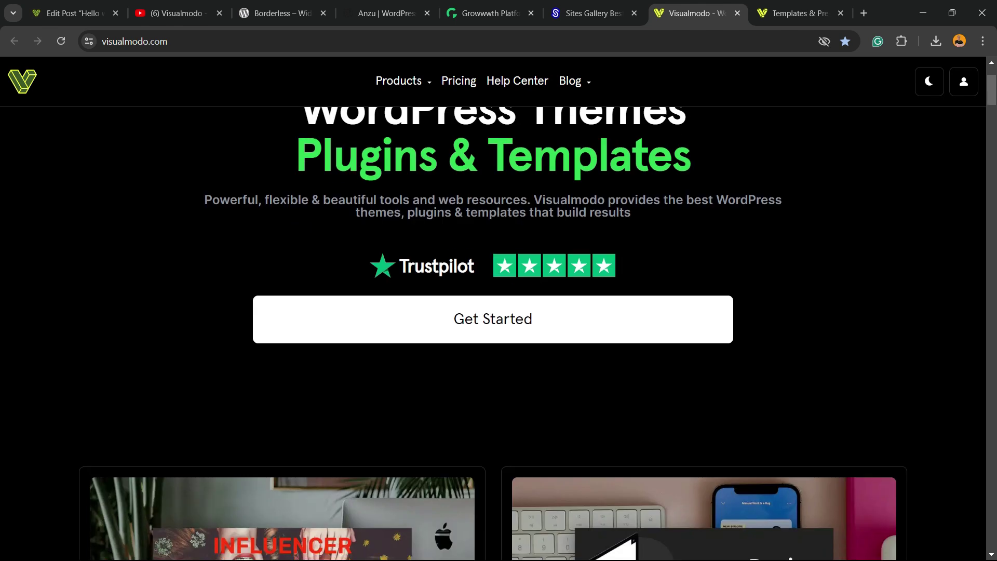
scroll(493, 332, "down", 10)
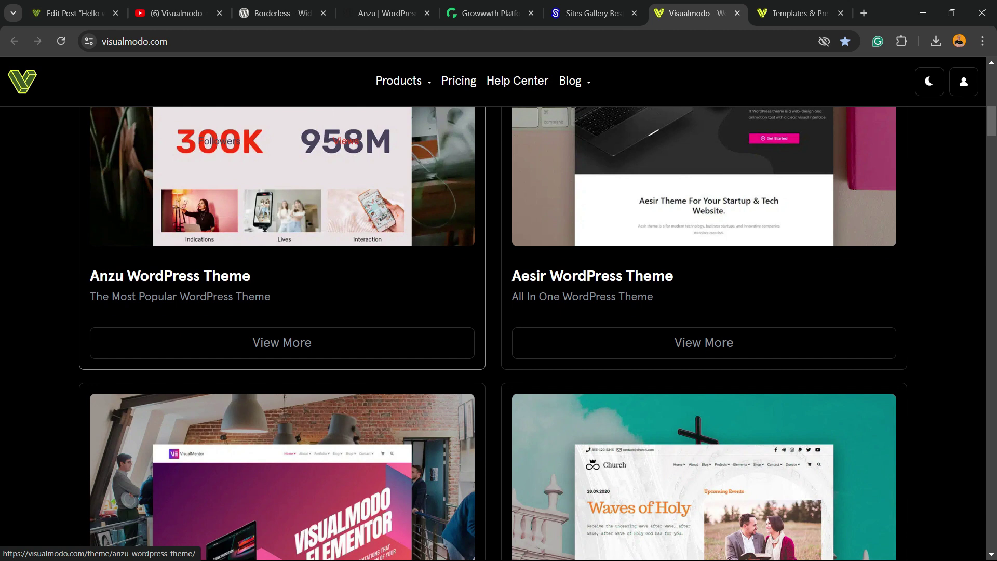
scroll(493, 333, "down", 6)
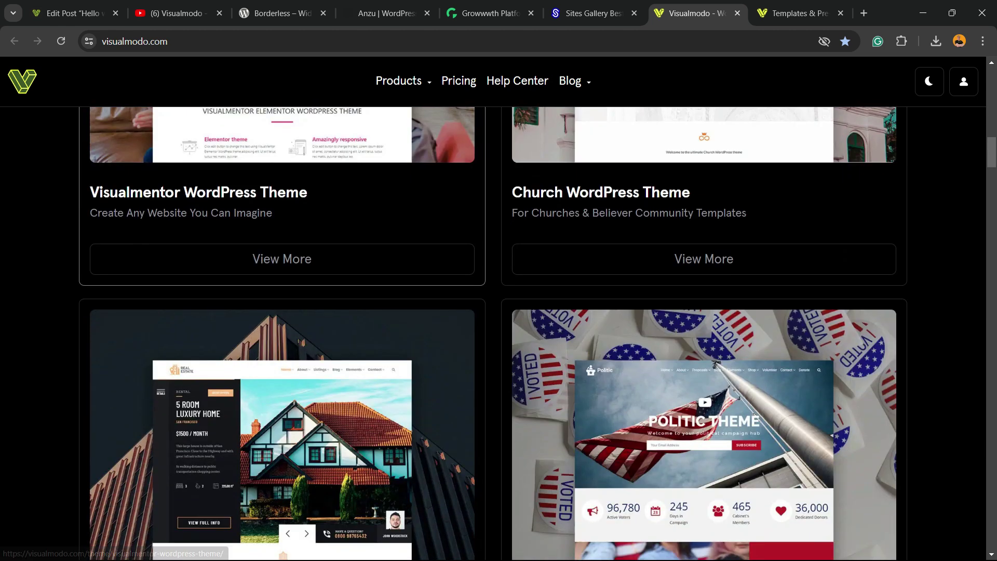
scroll(494, 333, "down", 3)
scroll(493, 332, "down", 20)
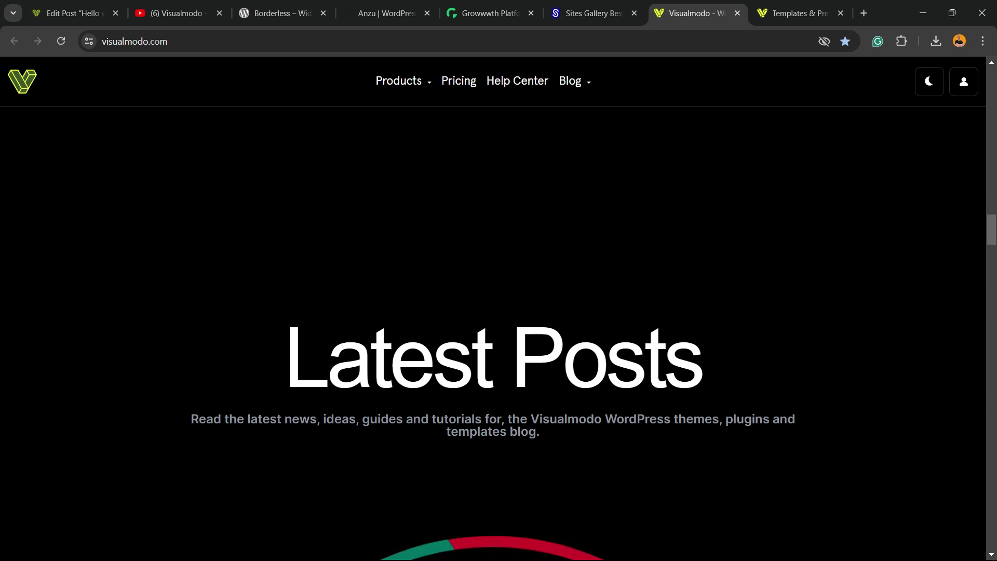
Open the Visualmodo templates page and browse the gallery of website templates with live previews
left_click(800, 13)
scroll(493, 332, "down", 8)
scroll(493, 312, "down", 7)
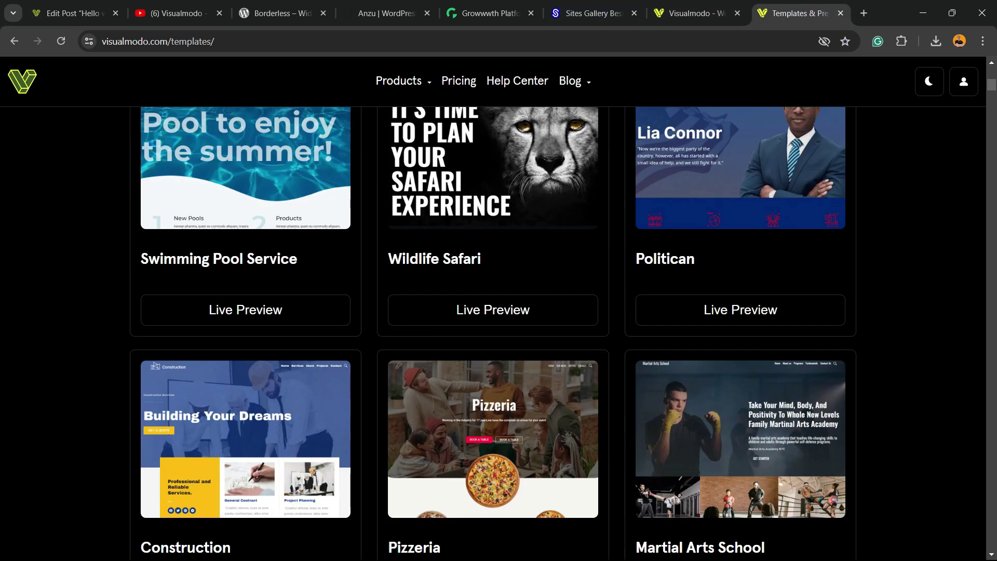
scroll(494, 312, "down", 12)
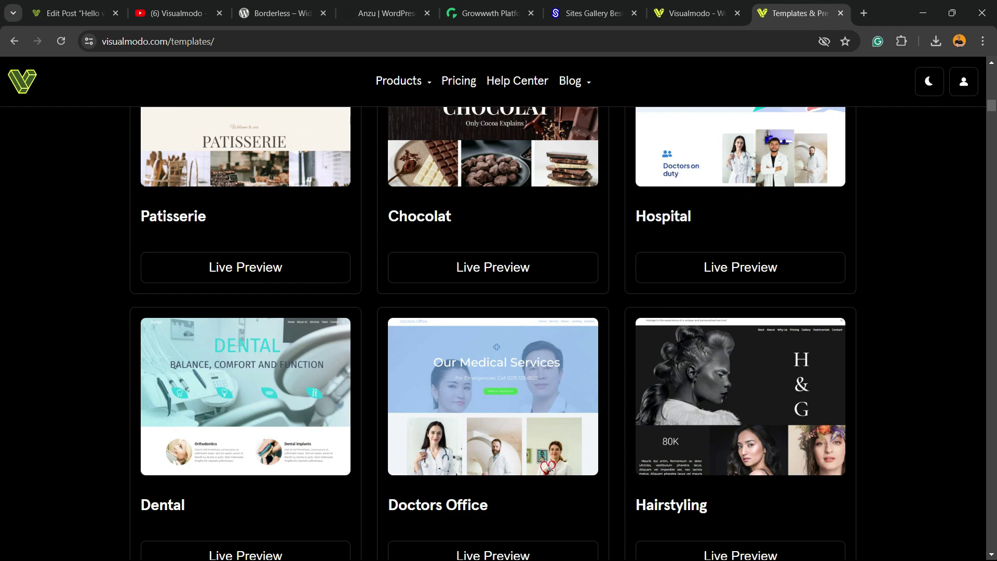
scroll(494, 333, "down", 5)
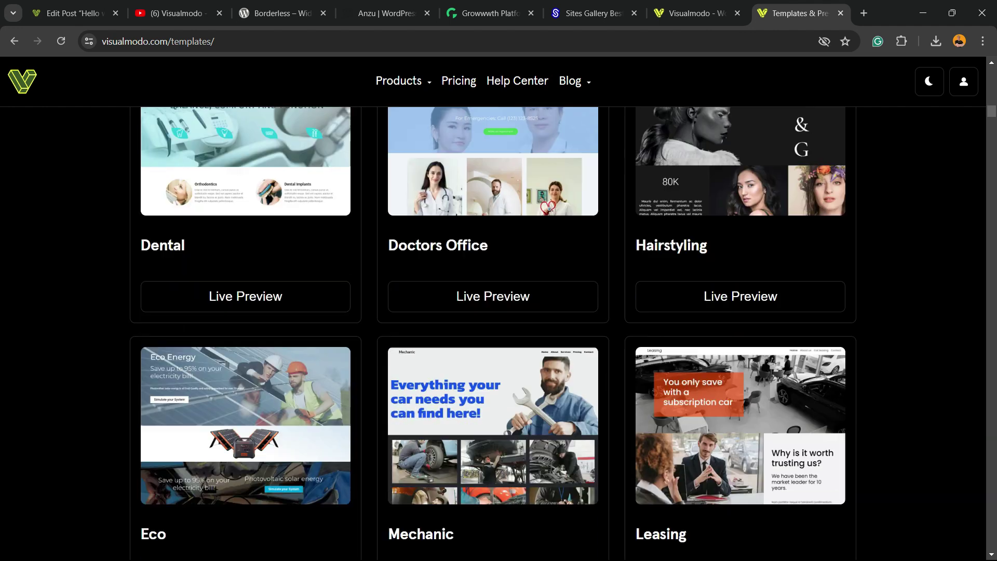
scroll(493, 332, "down", 15)
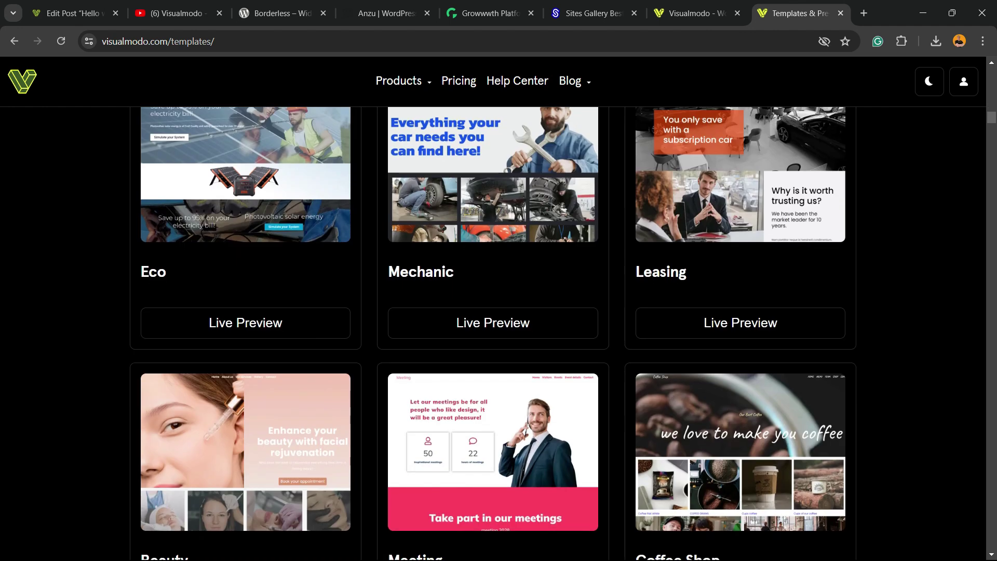
scroll(493, 332, "down", 15)
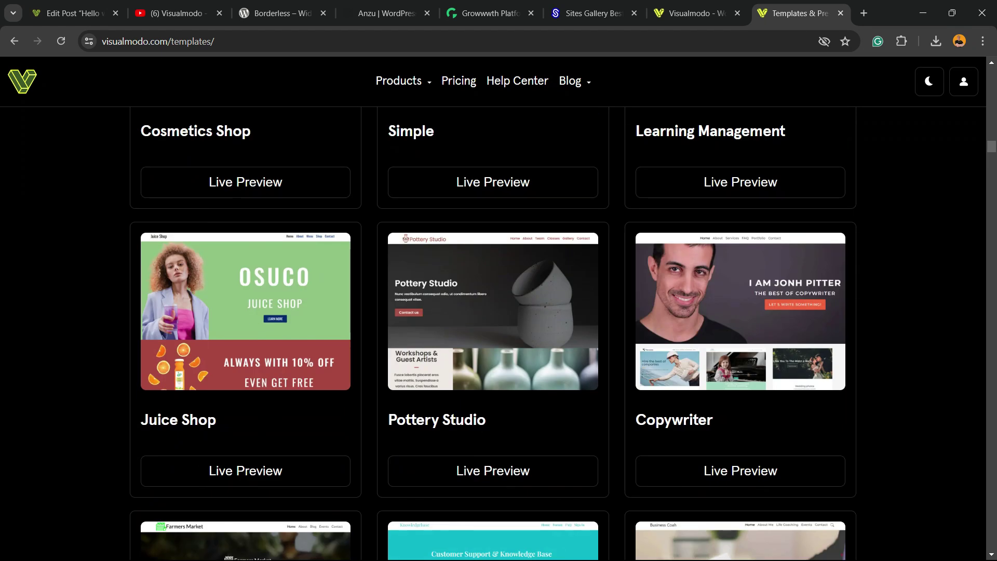
scroll(494, 332, "down", 2)
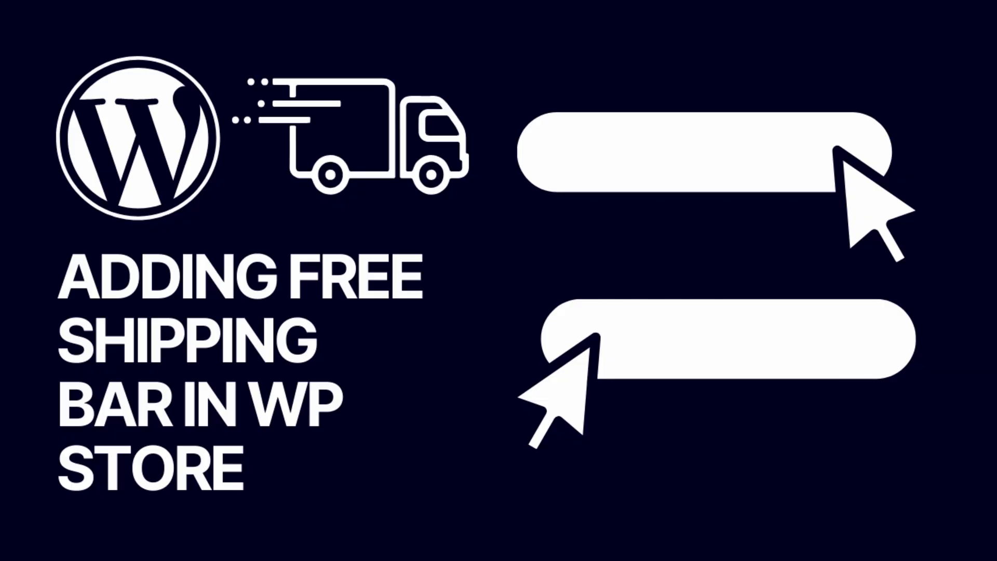